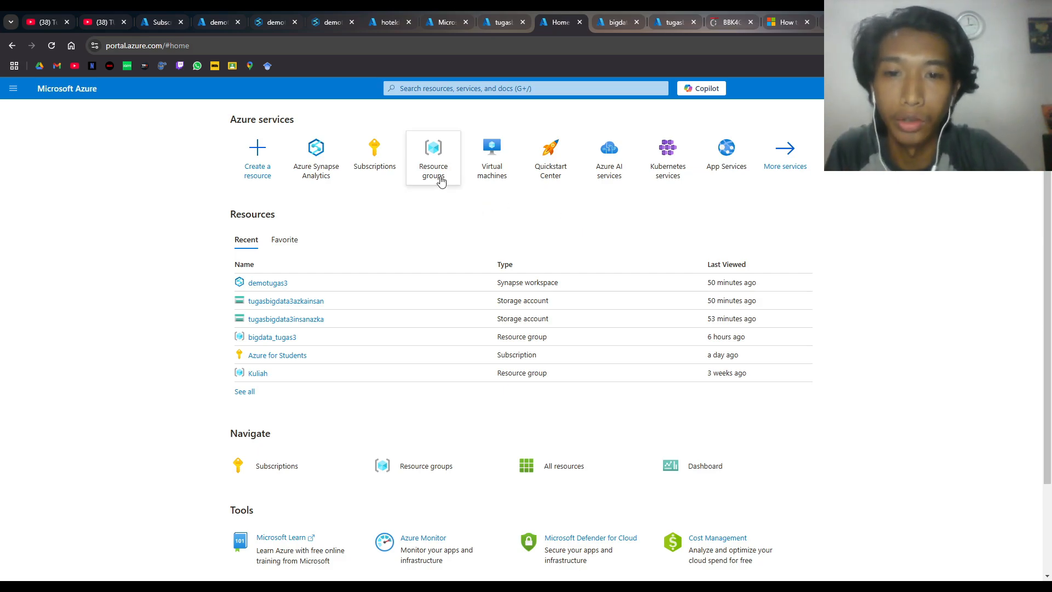
- Start creating a resource group under the Azure for Students subscription and name it tugas3
click(441, 181)
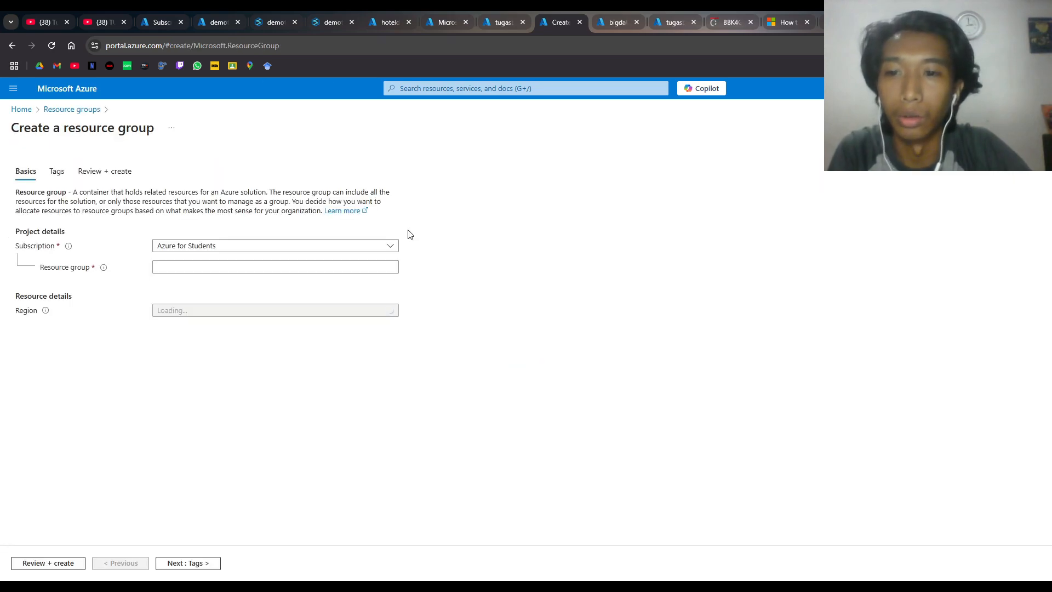
click(357, 267)
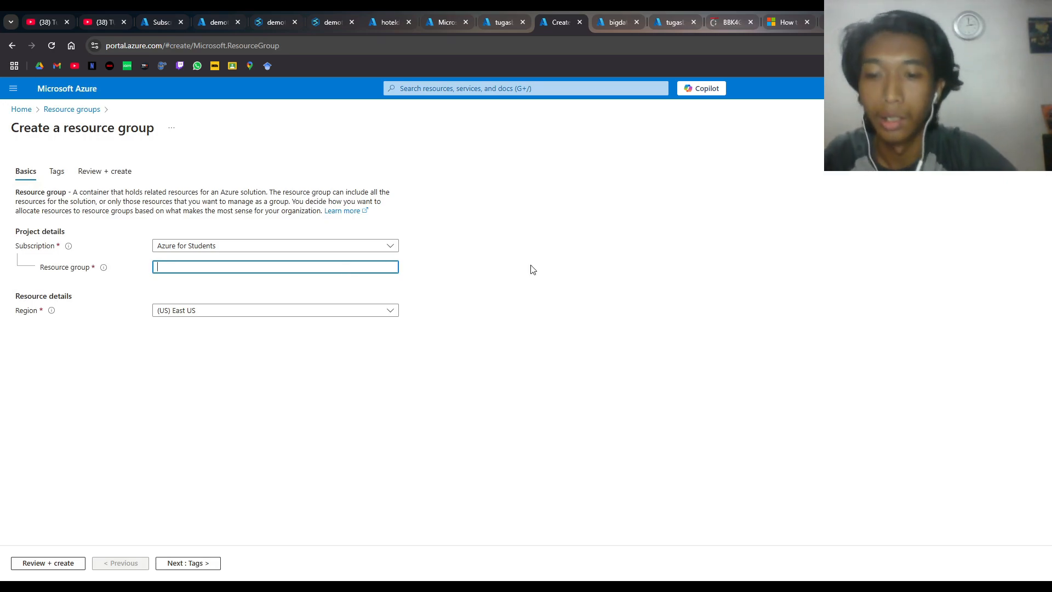
text(as3)
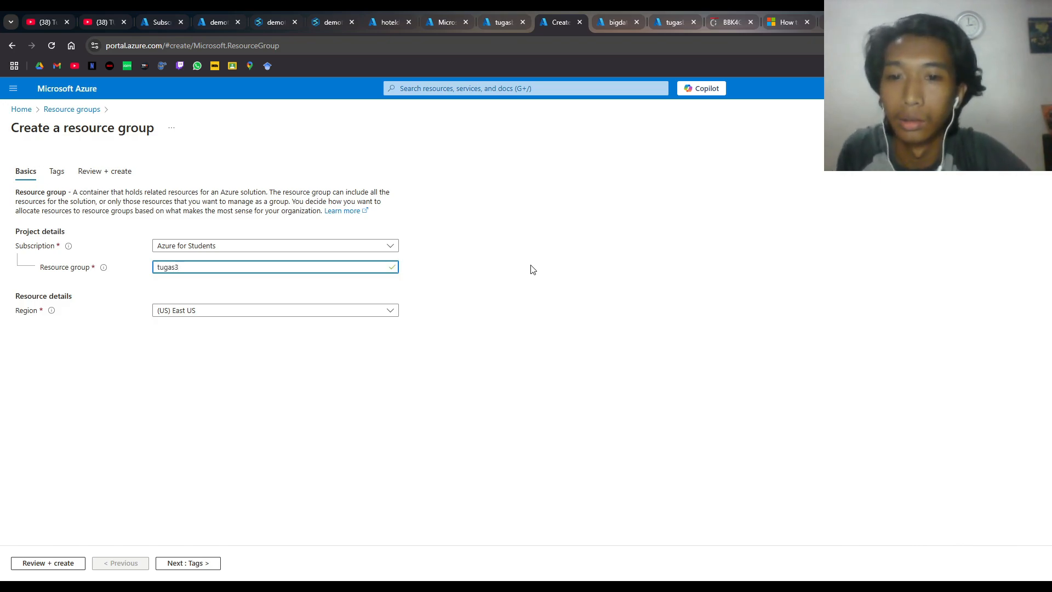
- Set the resource group's region to (Asia Pacific) East Asia and proceed without tags to the final review
click(364, 311)
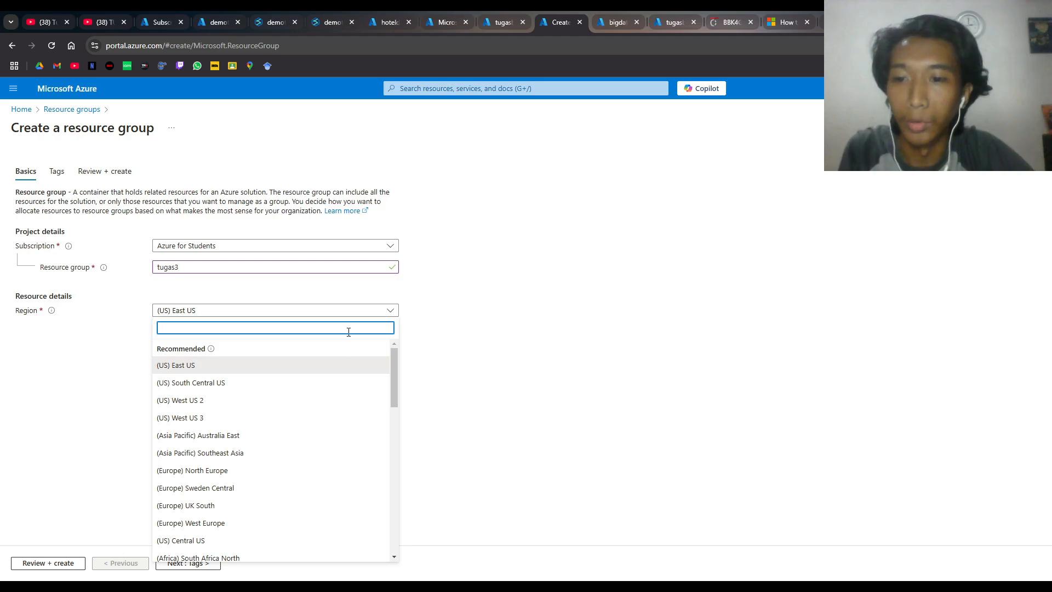
text(asia)
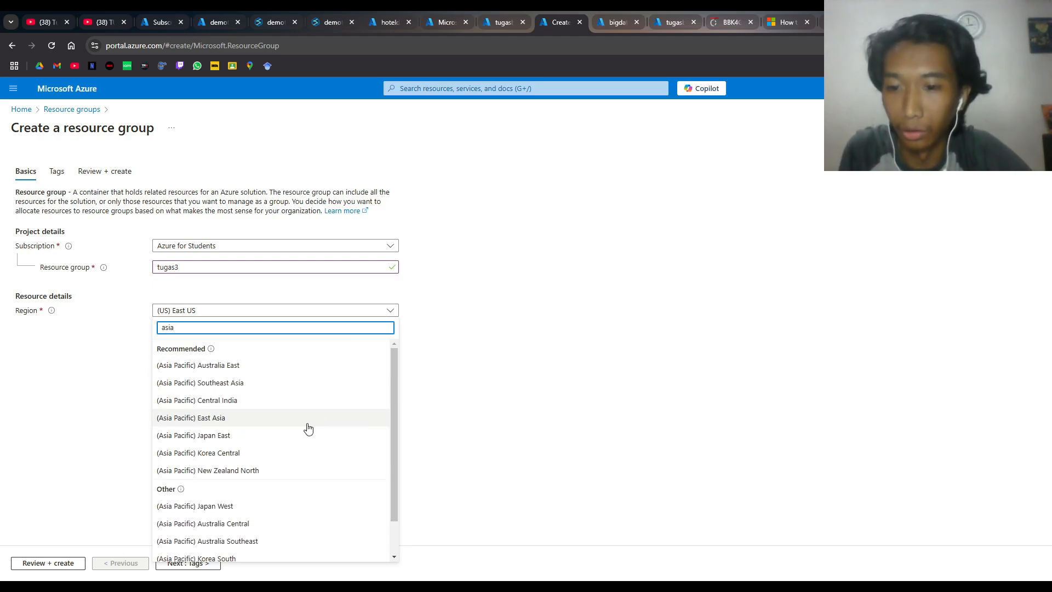
scroll(308, 429, down, 1)
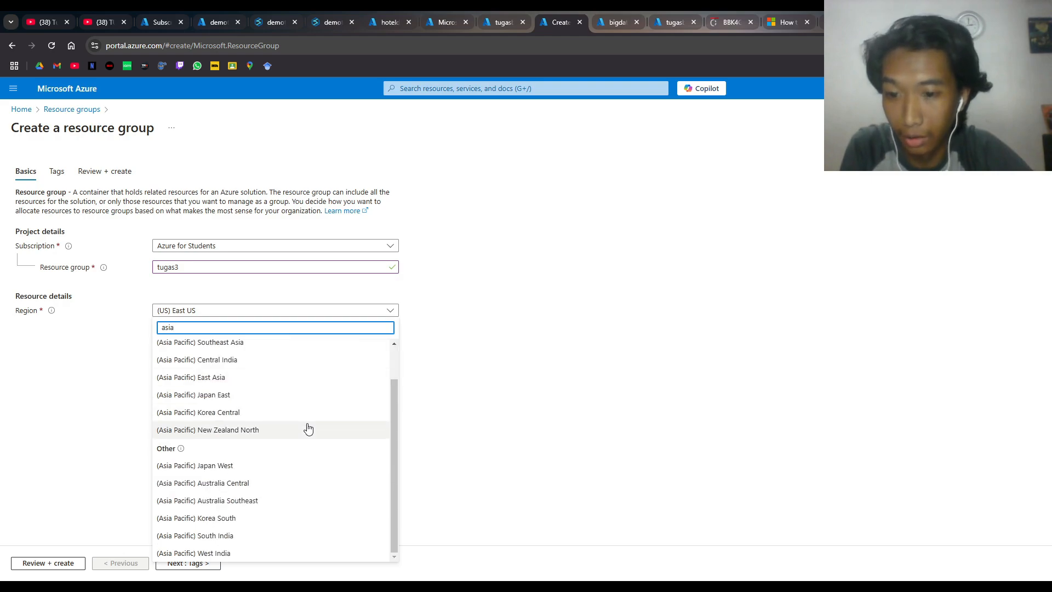
click(303, 383)
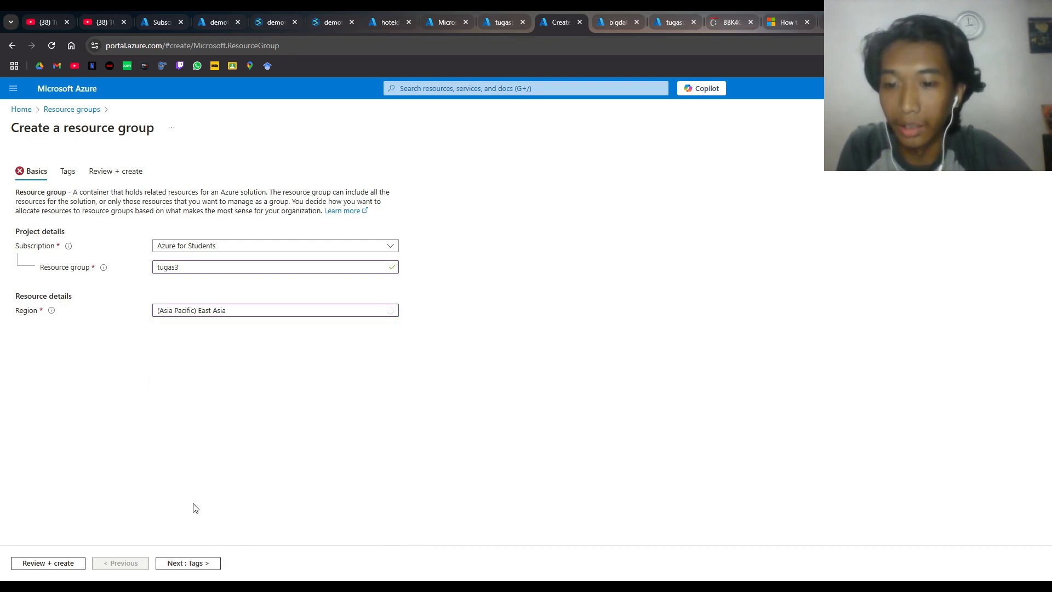
click(183, 564)
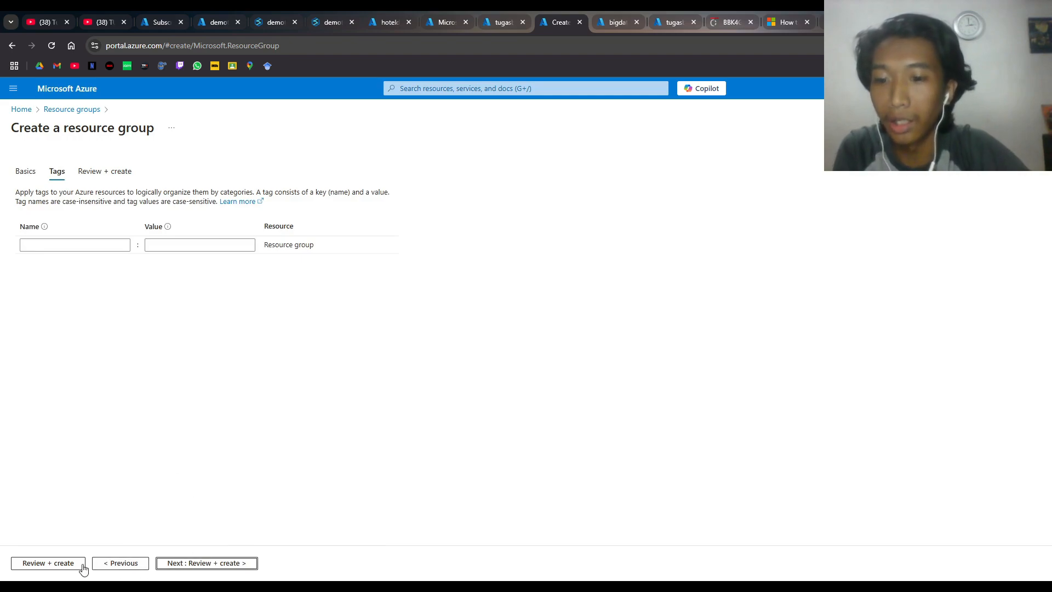
click(179, 564)
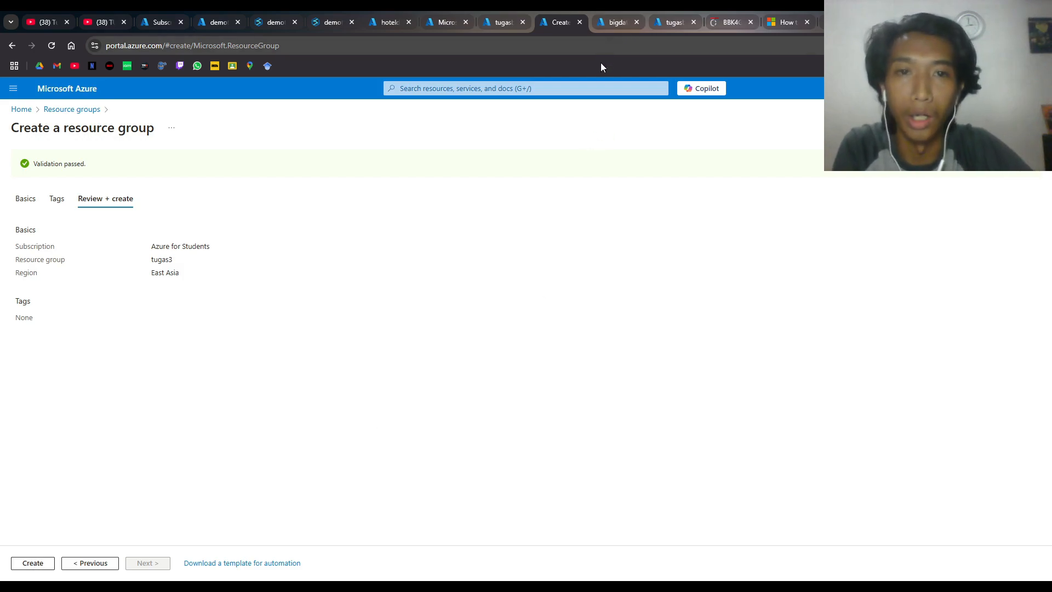
- Switch to the existing bigdata_tugas3 resource group and start adding a new resource from the Marketplace
click(613, 26)
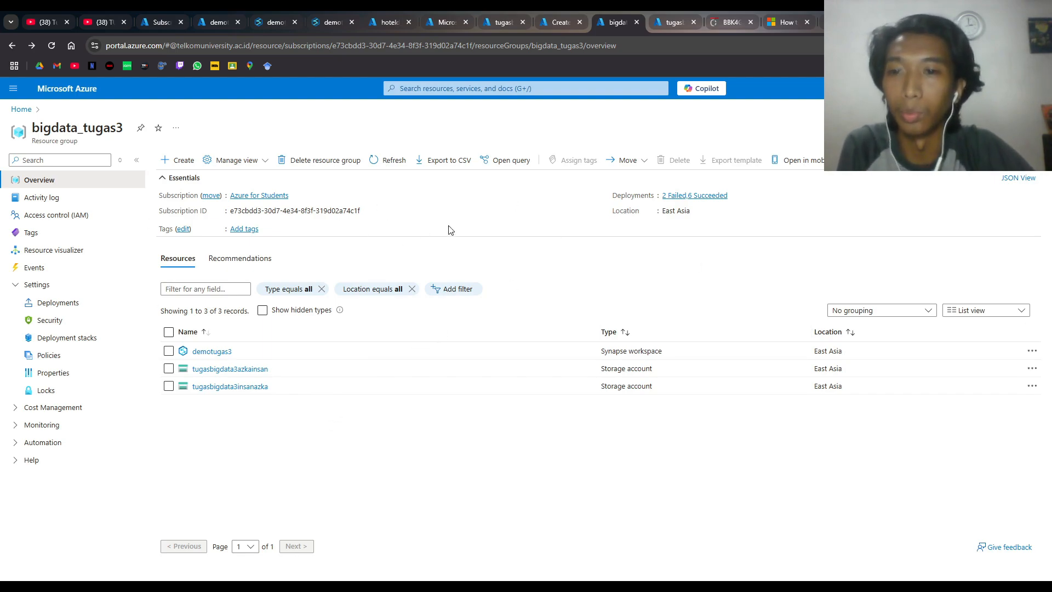
click(190, 166)
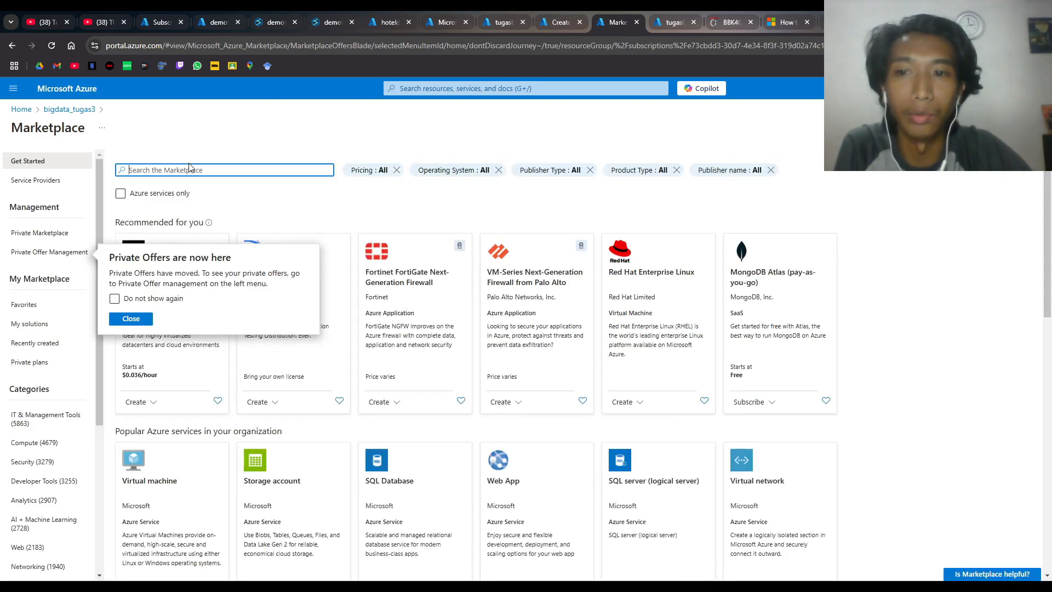
click(211, 151)
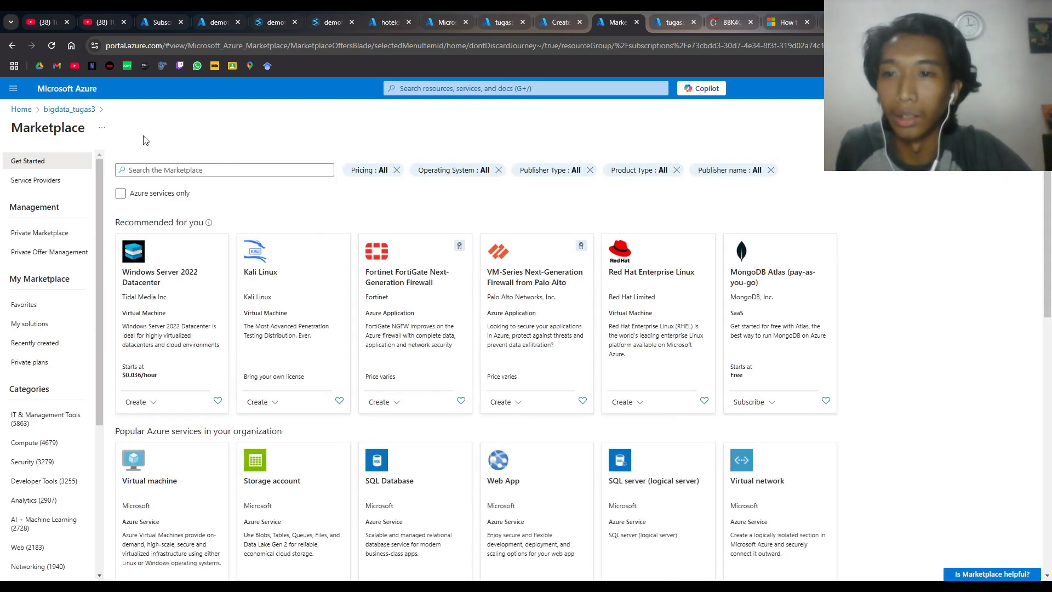
- Search the Marketplace for "storage acc" and start creating Microsoft's Storage account
click(156, 170)
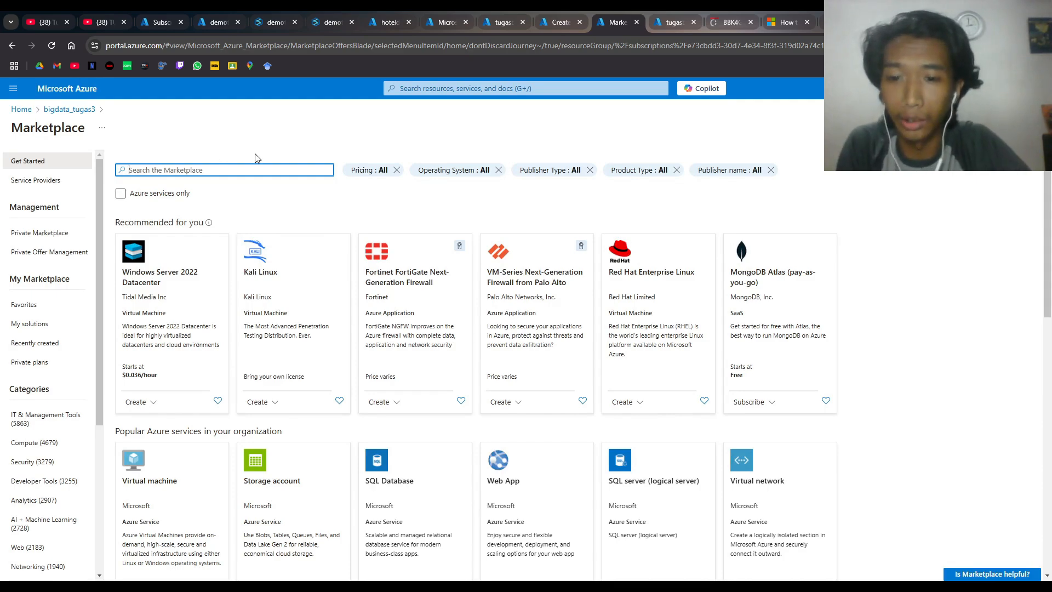
text(st)
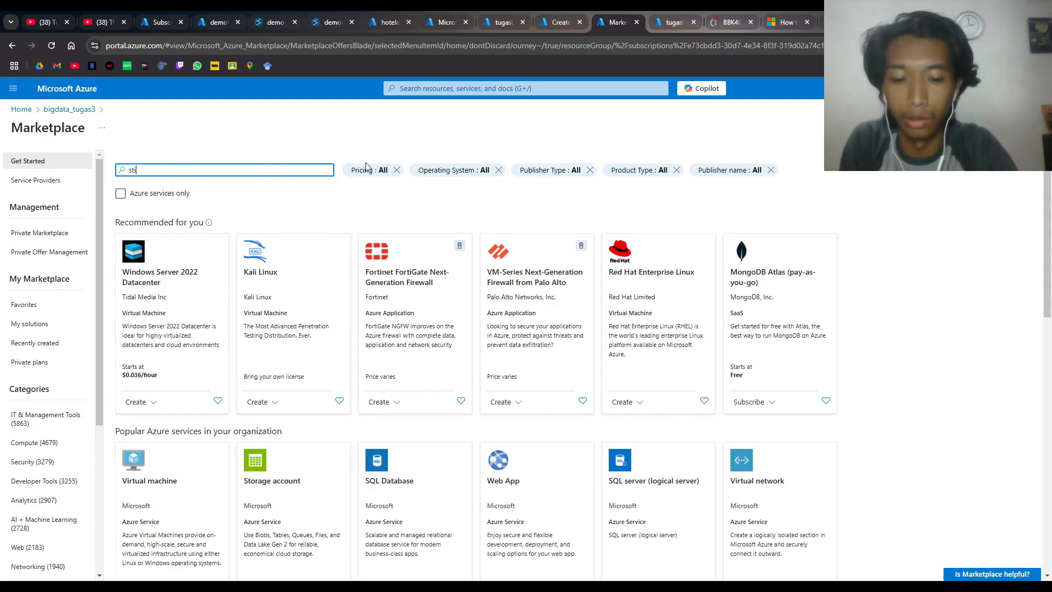
text(ora)
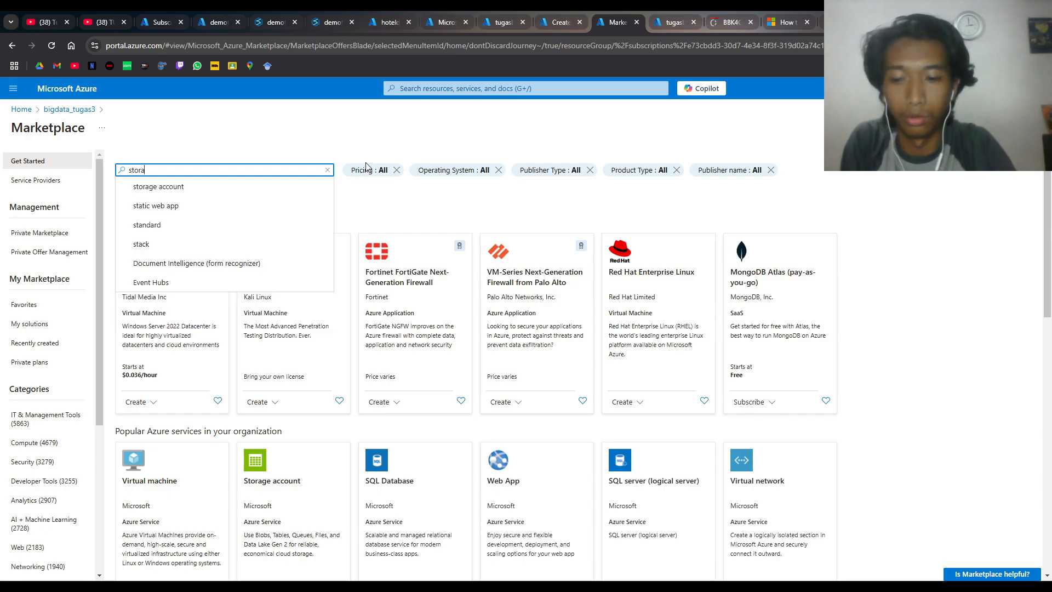
text(ge acc)
key(Return)
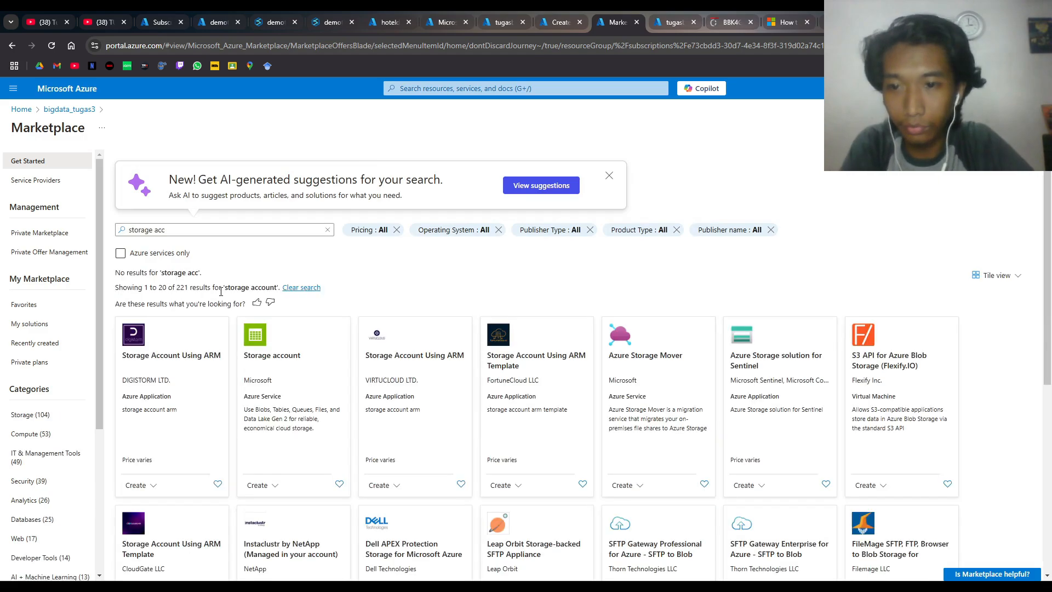
click(305, 349)
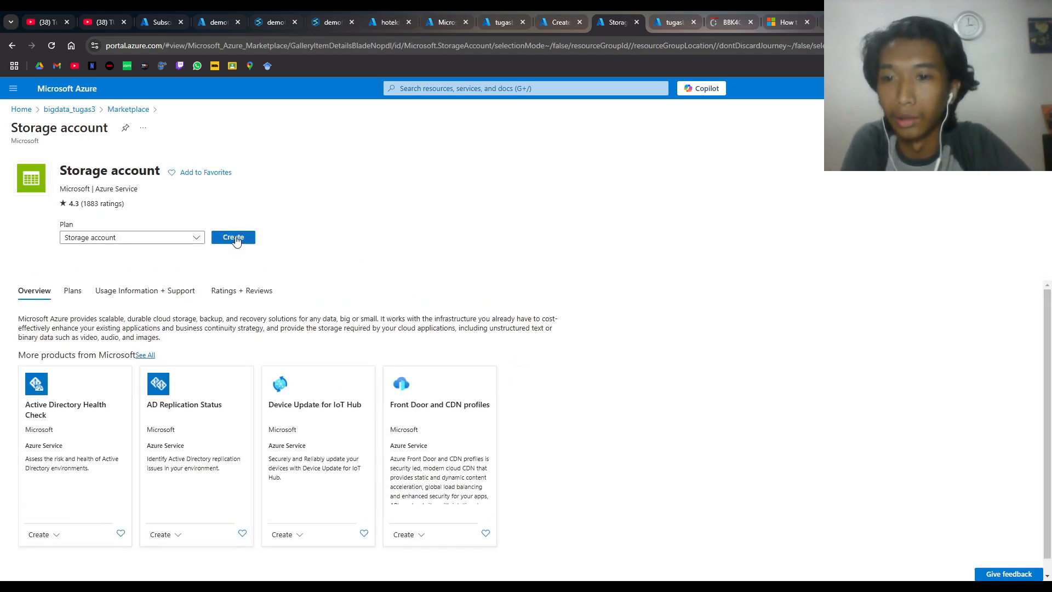
click(237, 241)
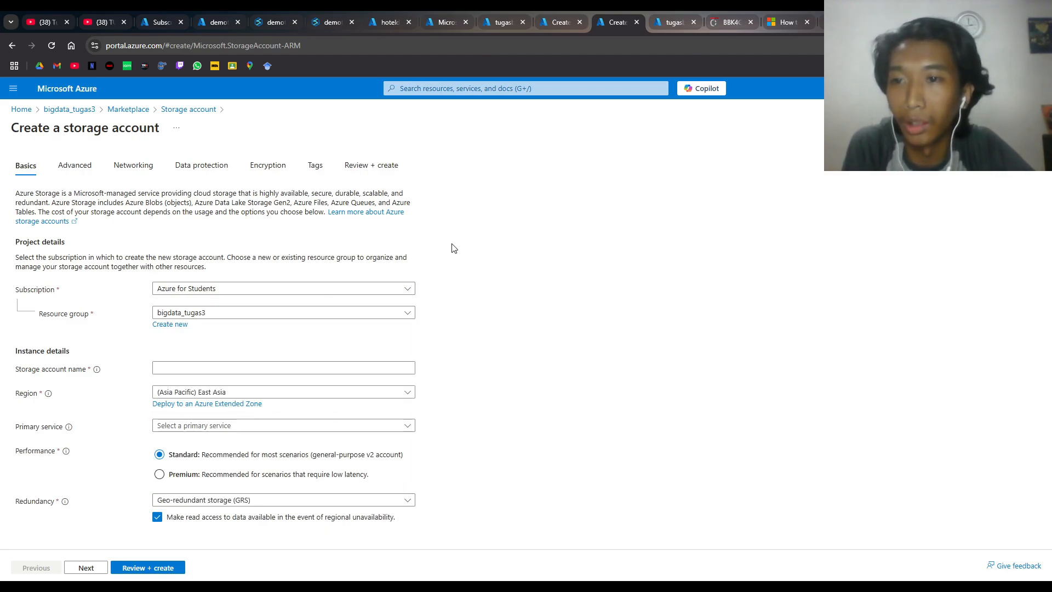
- Select bigdata_tugas3 as the resource group for the new storage account
click(407, 313)
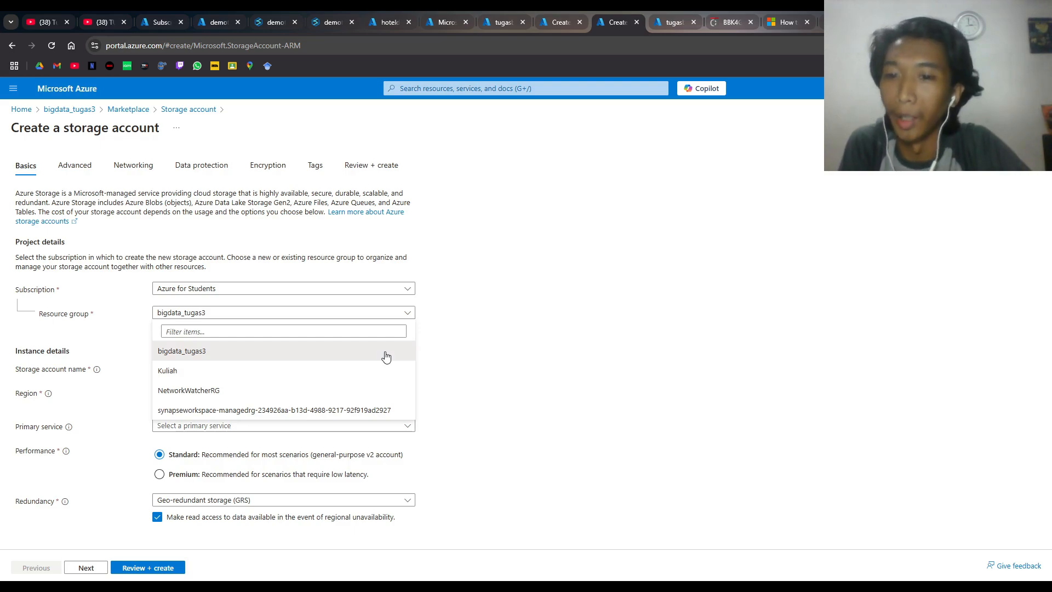
click(387, 356)
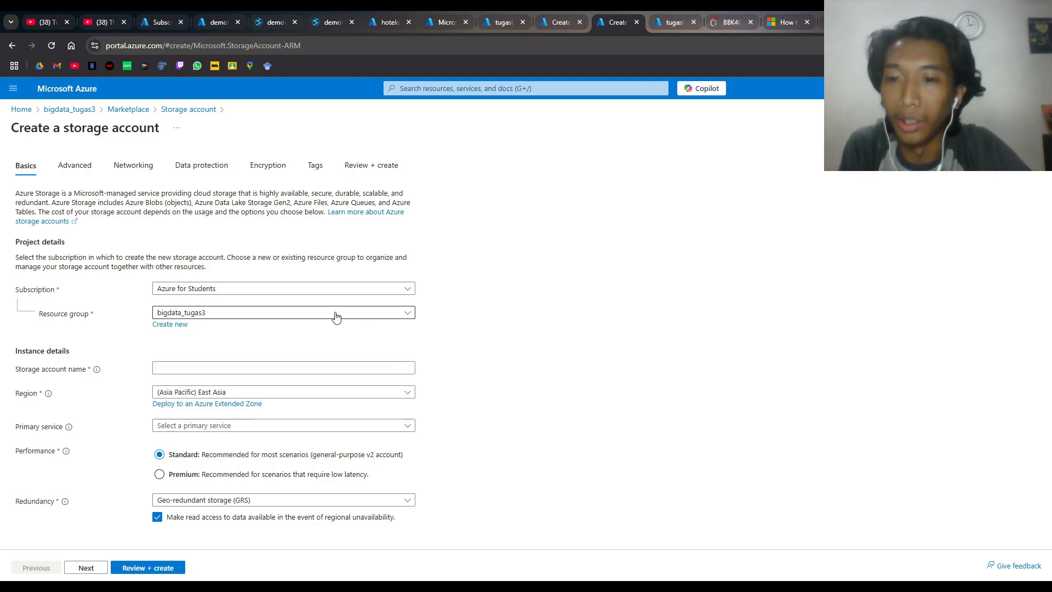
click(256, 318)
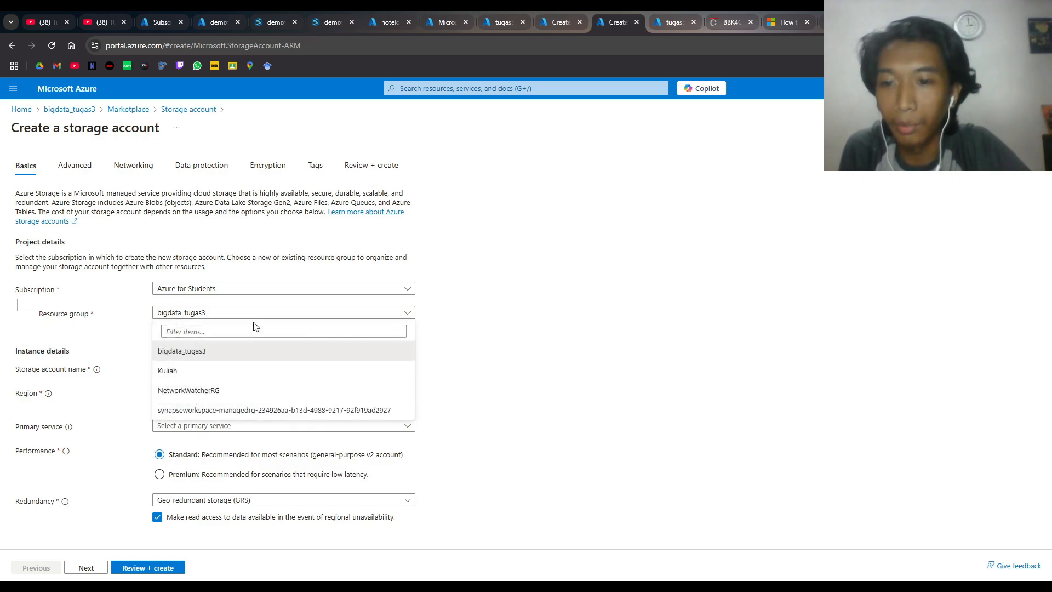
click(236, 354)
- Enter tugas3bigdata as the storage account name
click(320, 363)
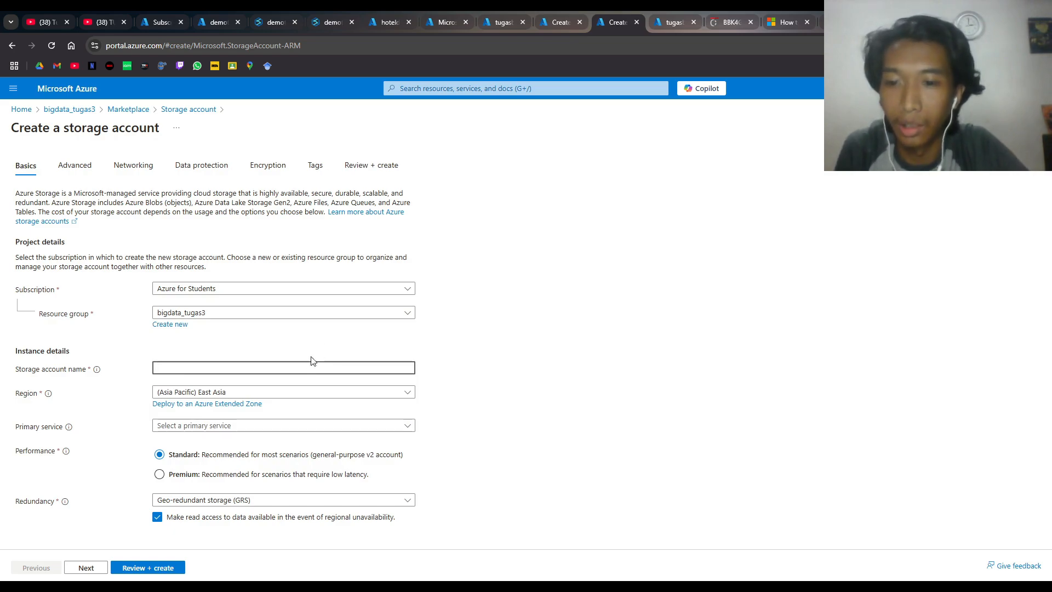
text(tugas)
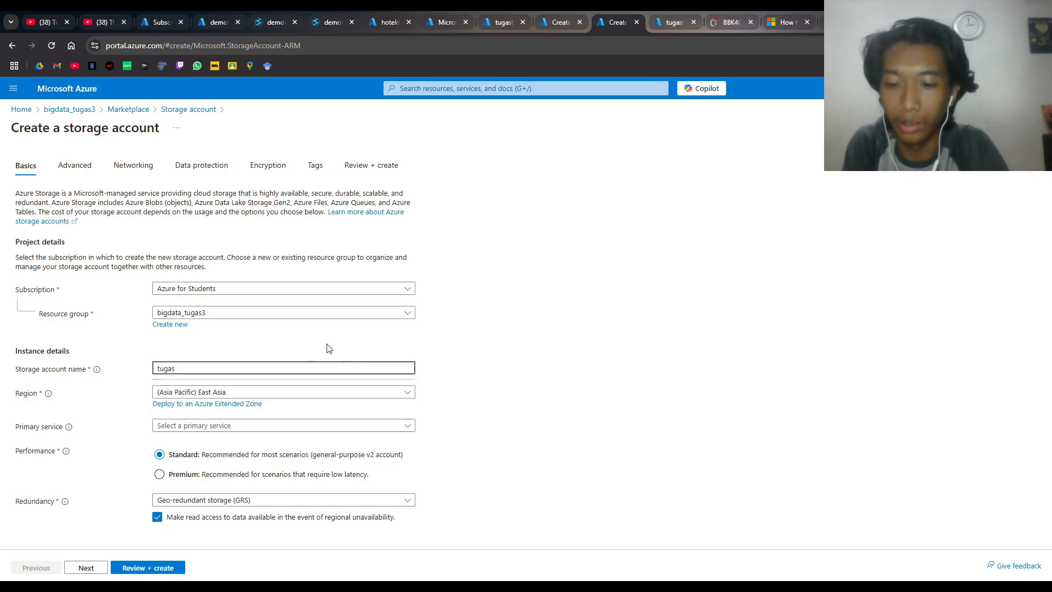
text(3)
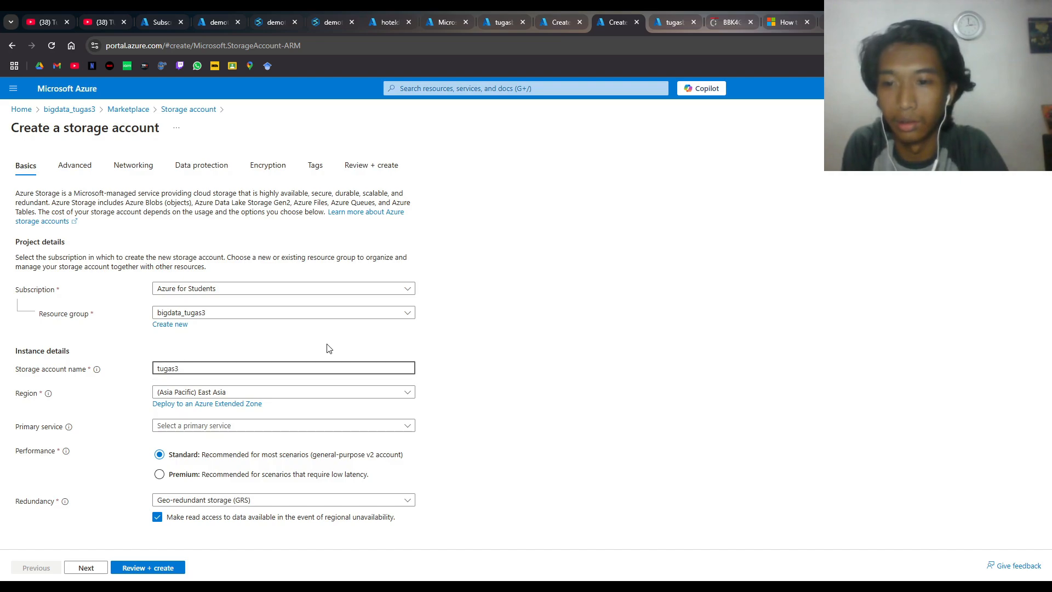
text(bigdata)
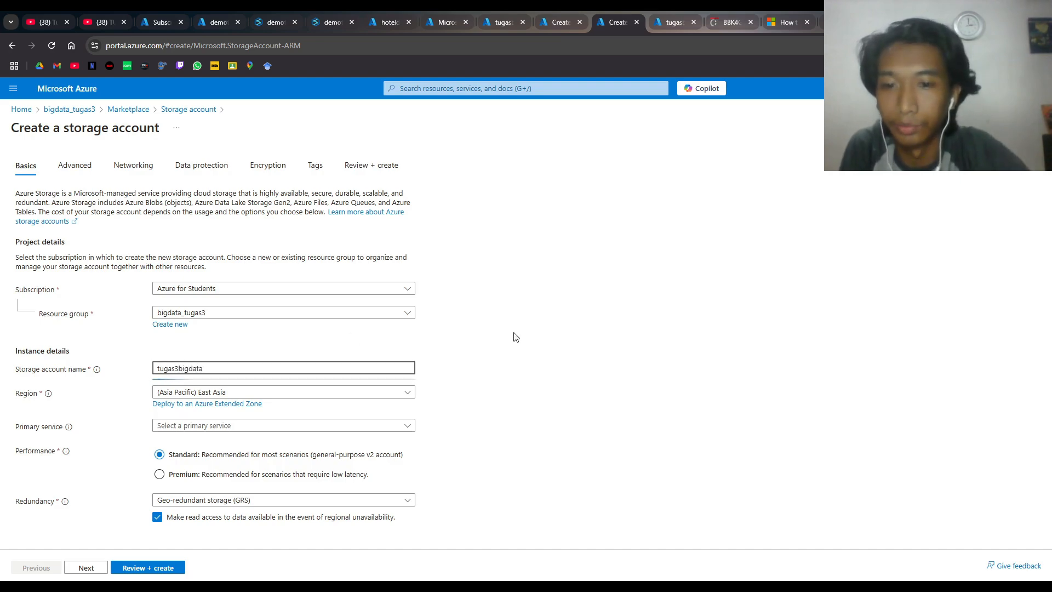
- Append the two members' first names joined by "dan" to the storage account name and remove its tugas3 prefix
click(374, 367)
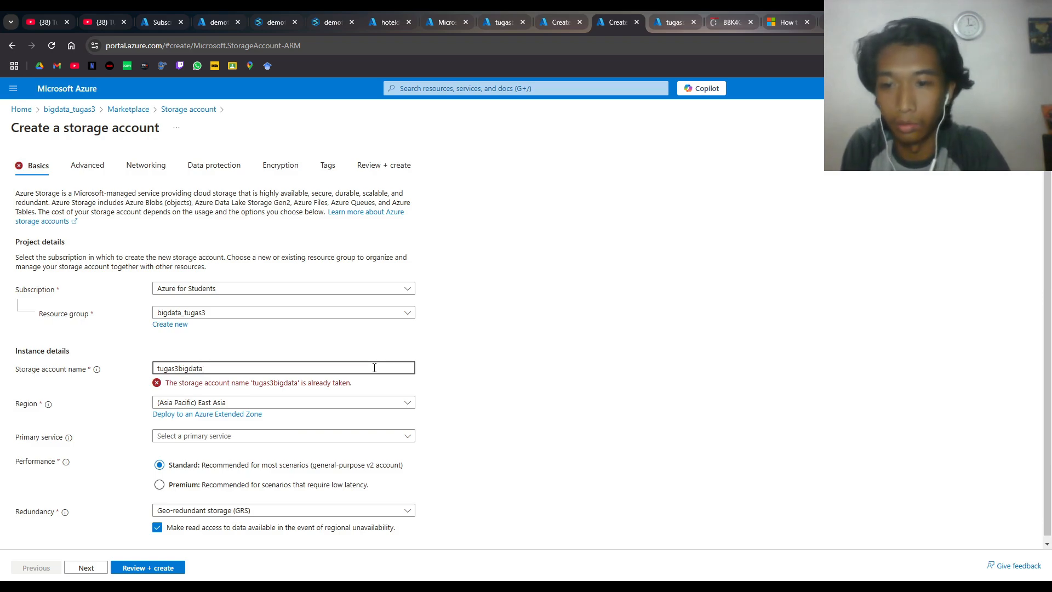
text(azk)
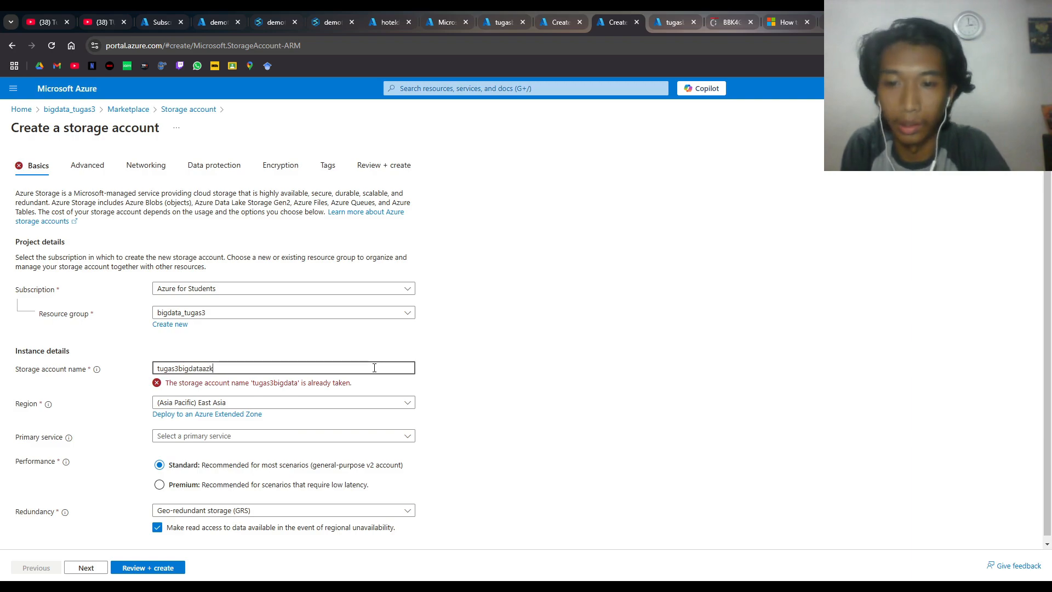
text(adan)
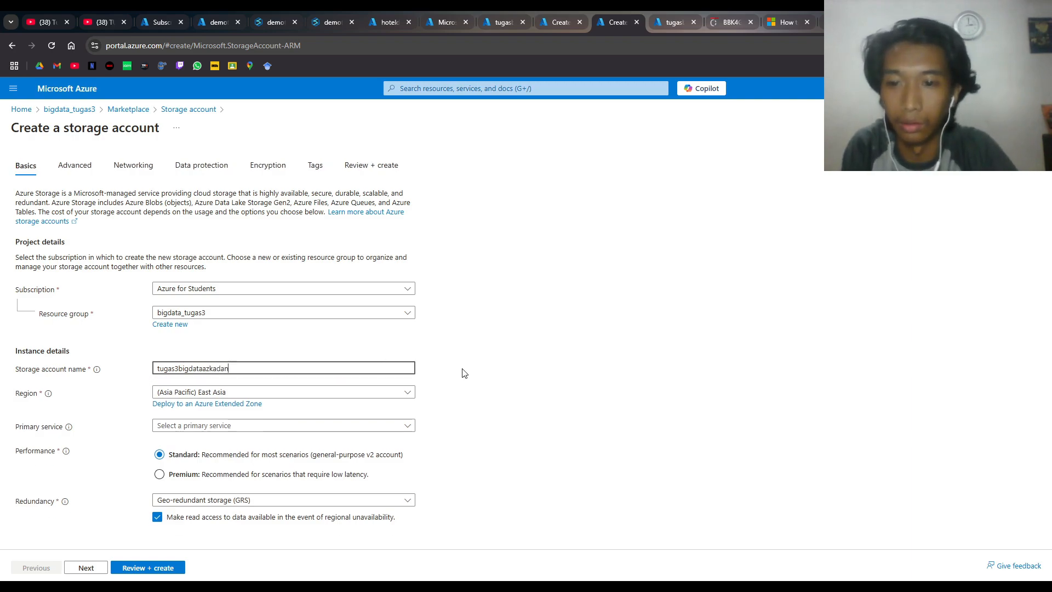
text(insan)
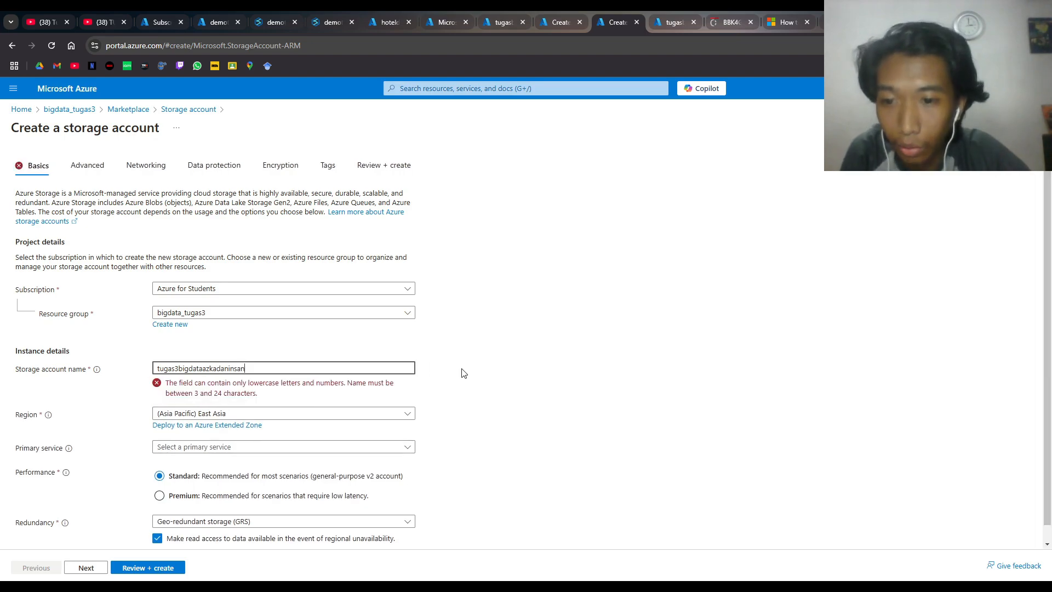
drag(179, 370, 153, 370)
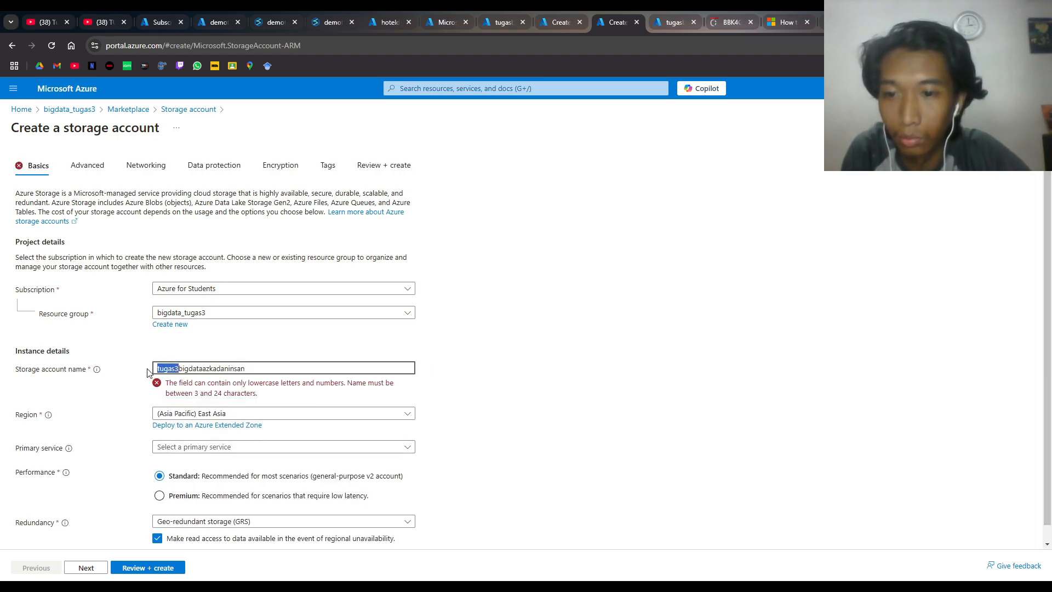
key(BackSpace)
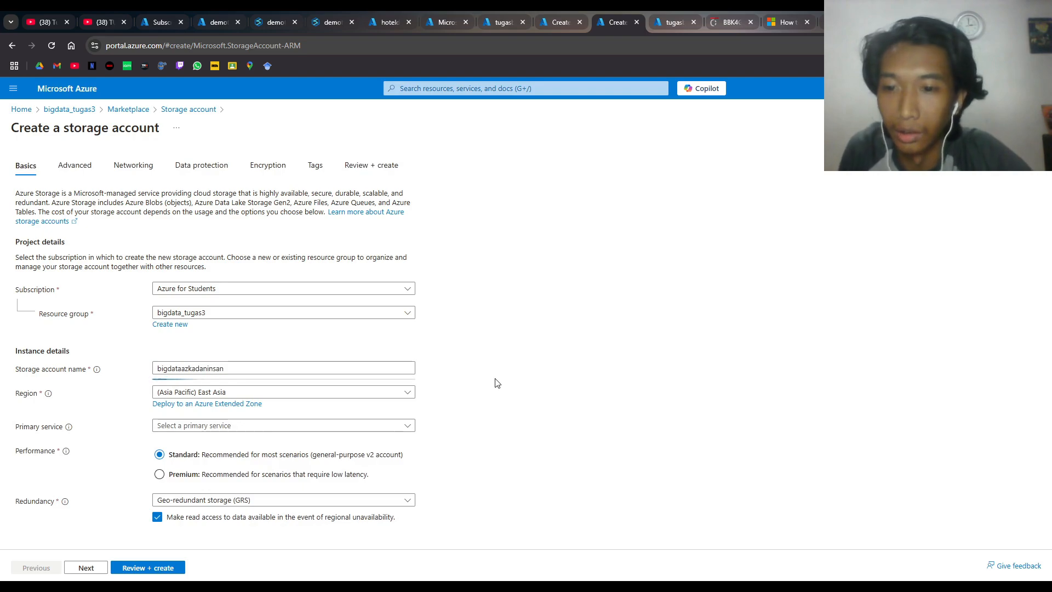
- Keep the East Asia region, set the primary service to Azure Blob Storage or Azure Data Lake Storage Gen 2, and continue to the advanced settings
click(394, 393)
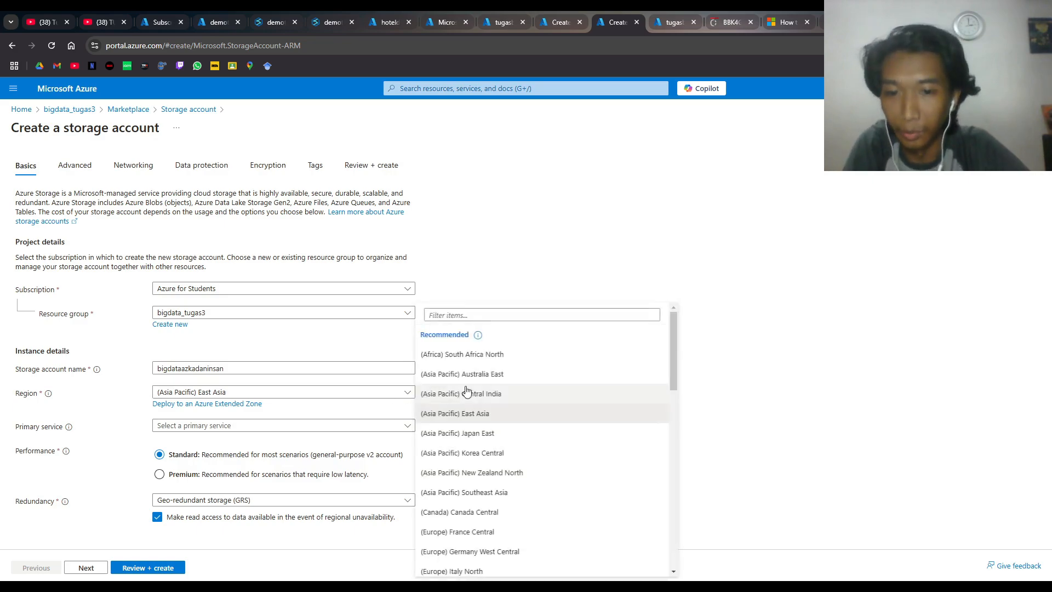
click(747, 333)
click(348, 426)
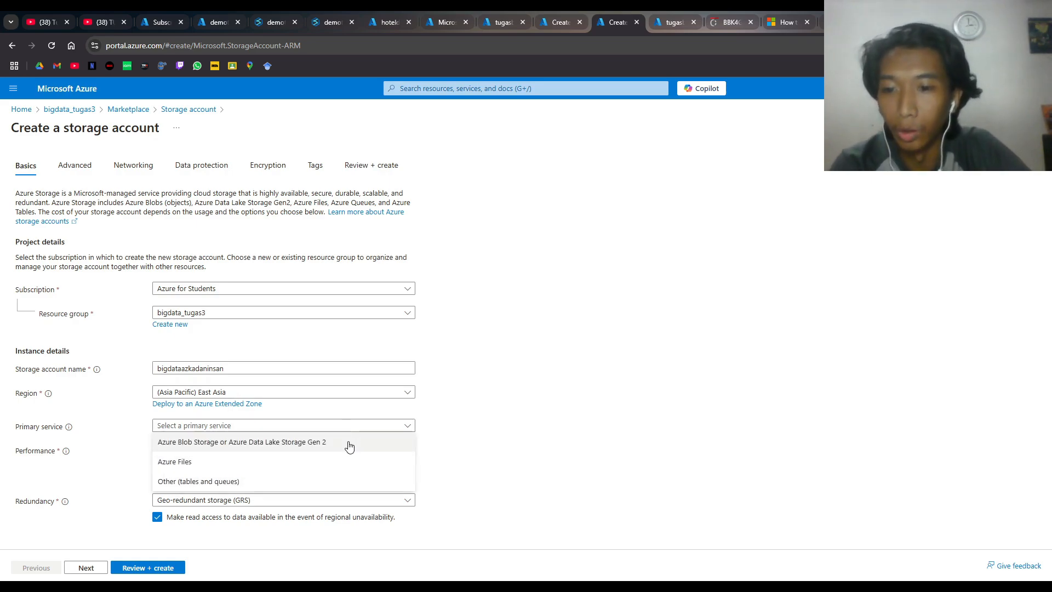
click(349, 446)
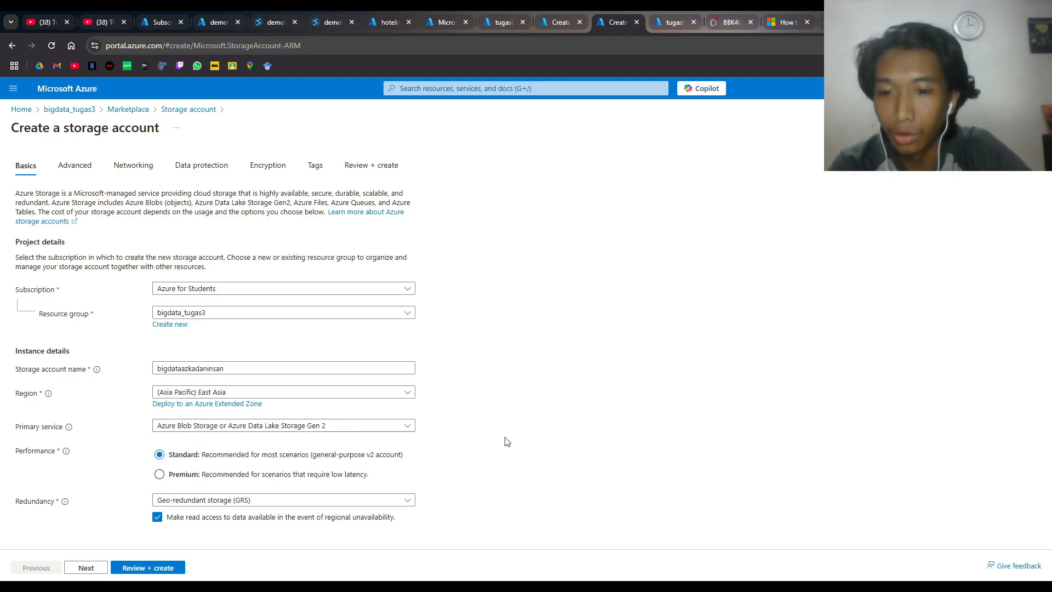
click(83, 568)
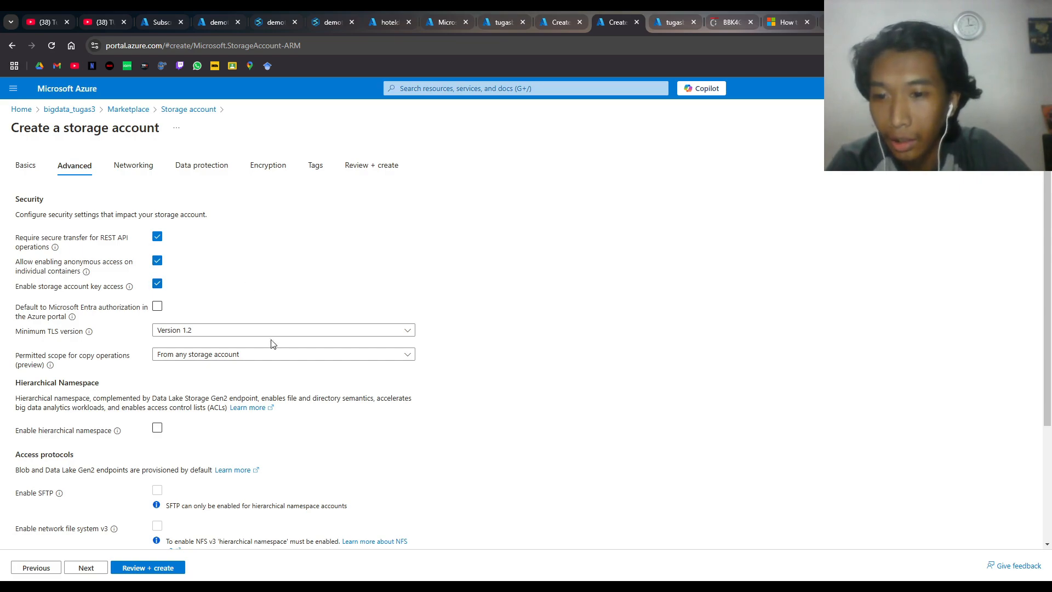
- Enable the hierarchical namespace for the storage account and continue to the networking settings
scroll(227, 391, down, 1)
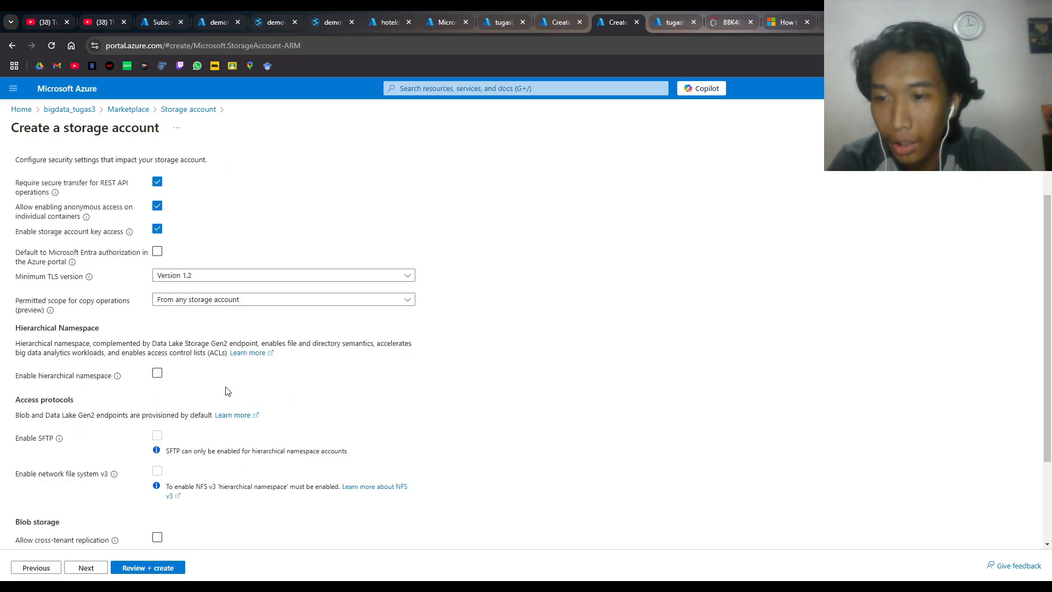
click(157, 376)
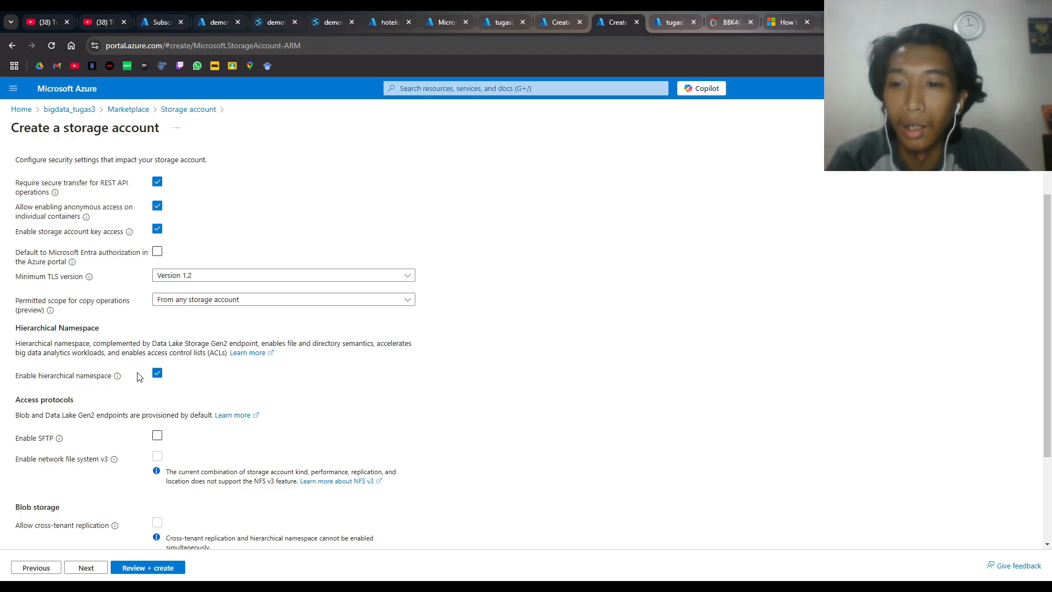
click(86, 568)
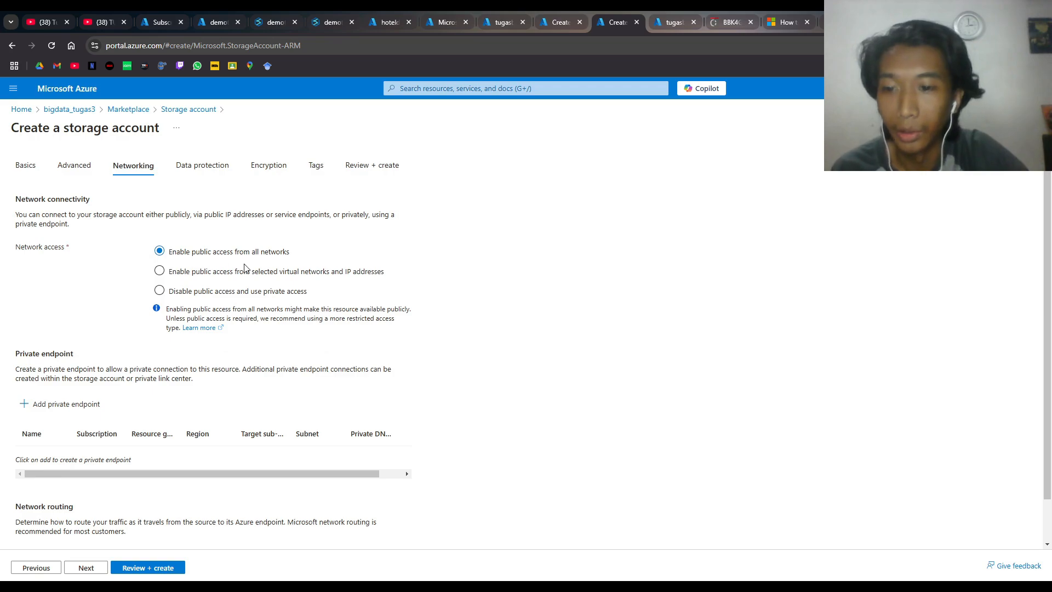
- Keep public access from all networks and the default data protection settings, and continue to the encryption settings
scroll(245, 268, down, 1)
click(85, 567)
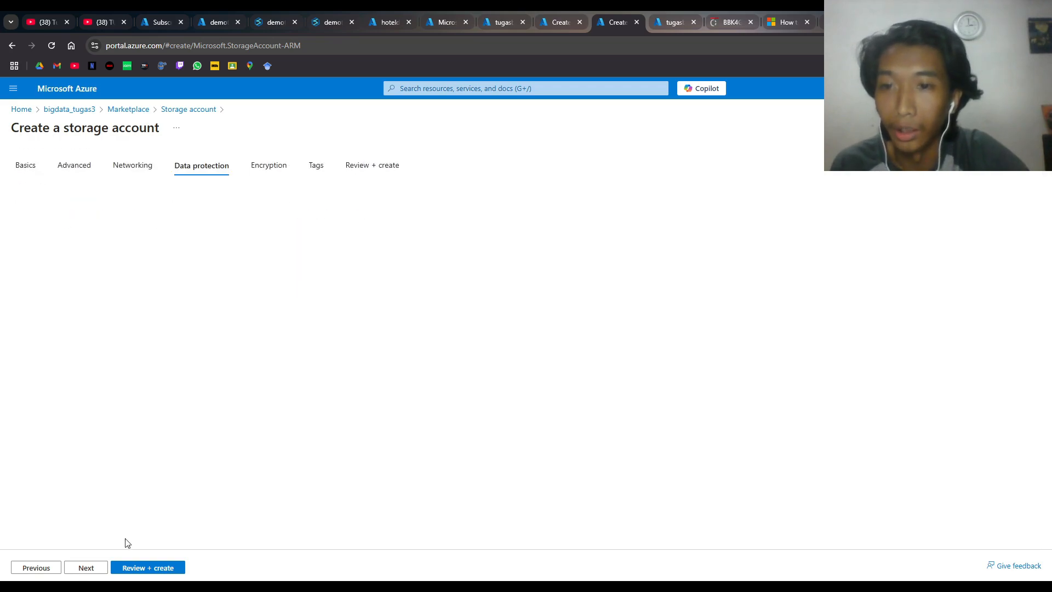
scroll(345, 257, down, 2)
scroll(348, 347, up, 2)
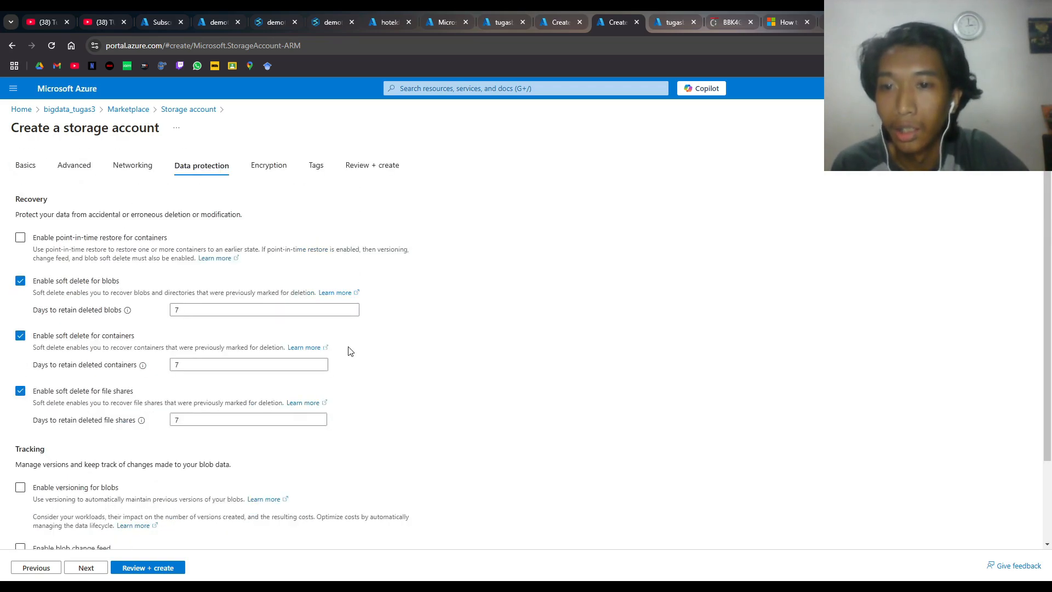
click(82, 570)
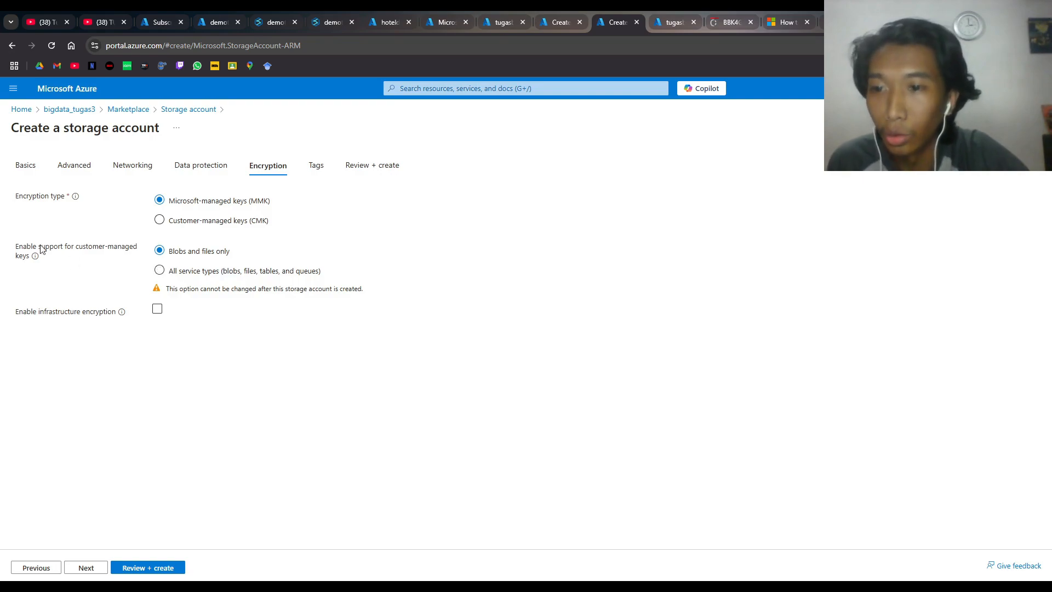
- Enable customer-managed key support for all service types and proceed past the empty tags to the final review
click(179, 276)
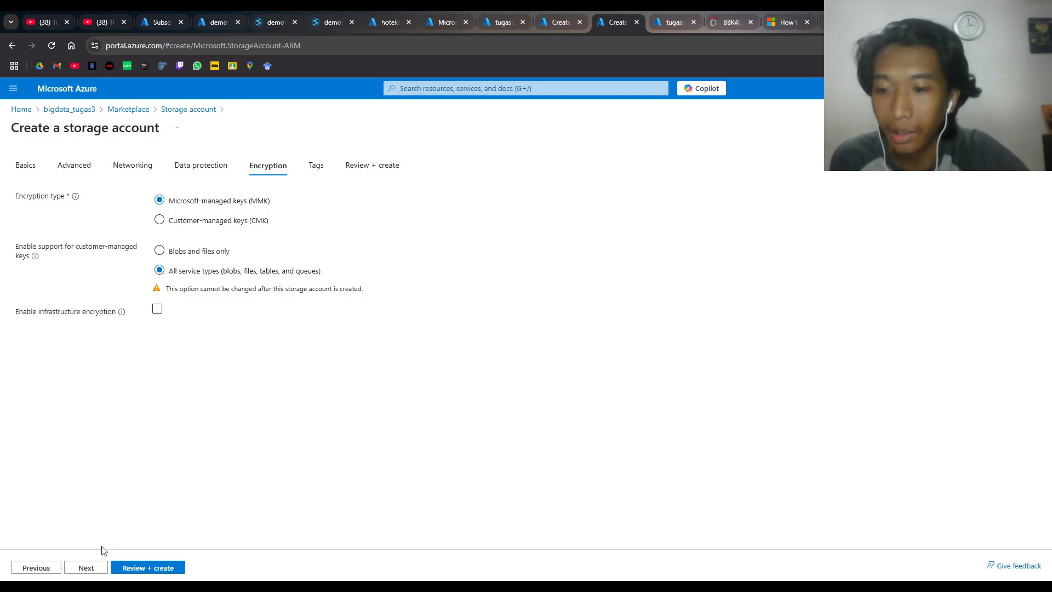
click(85, 568)
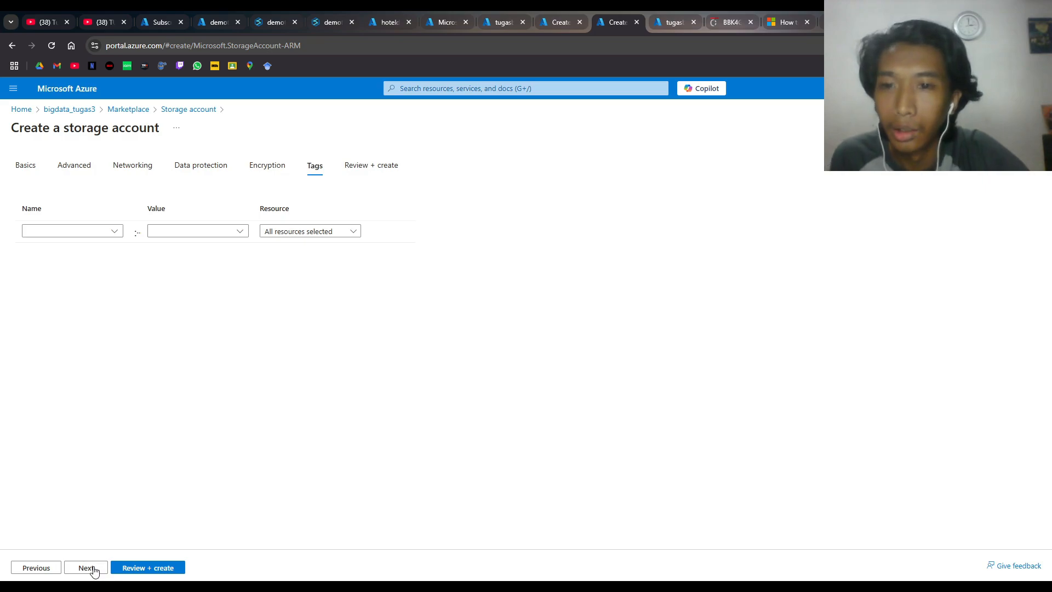
click(93, 570)
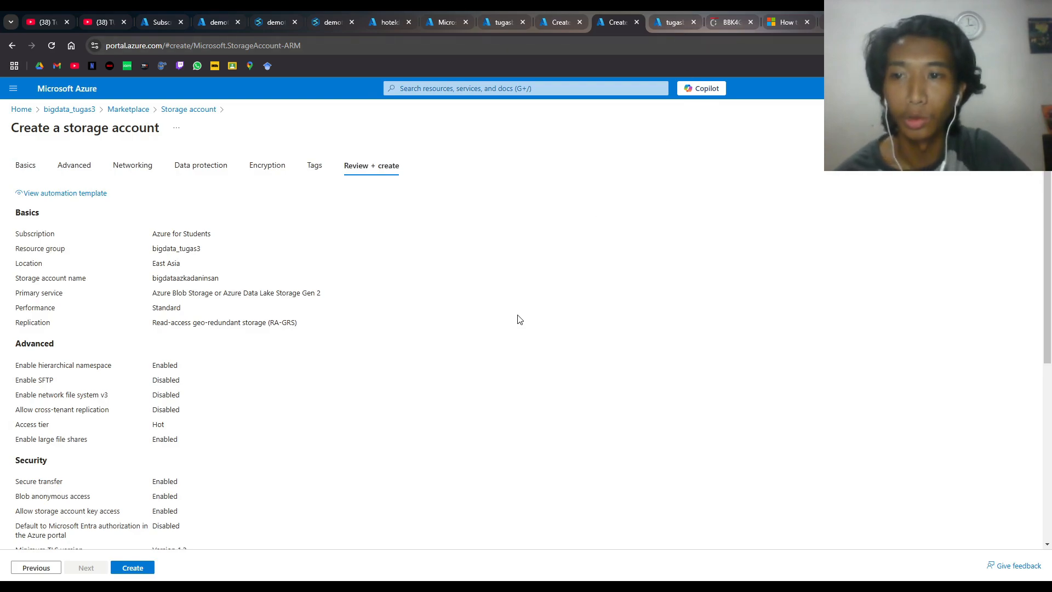
- Switch to the existing storage account in bigdata_tugas3 and choose train.csv as the blob file for upload
click(673, 21)
scroll(522, 286, down, 1)
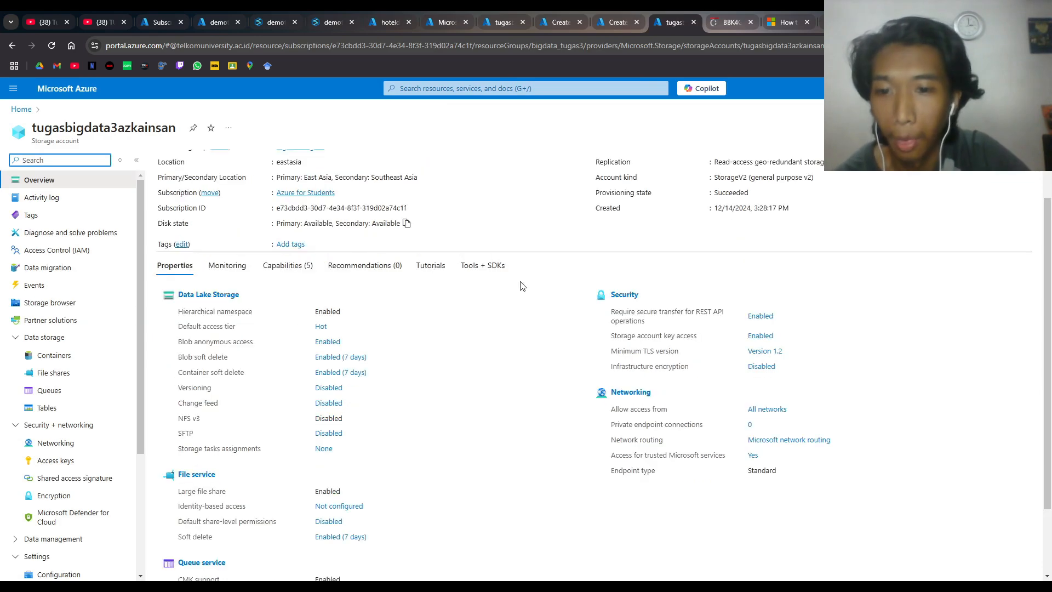
scroll(521, 286, up, 1)
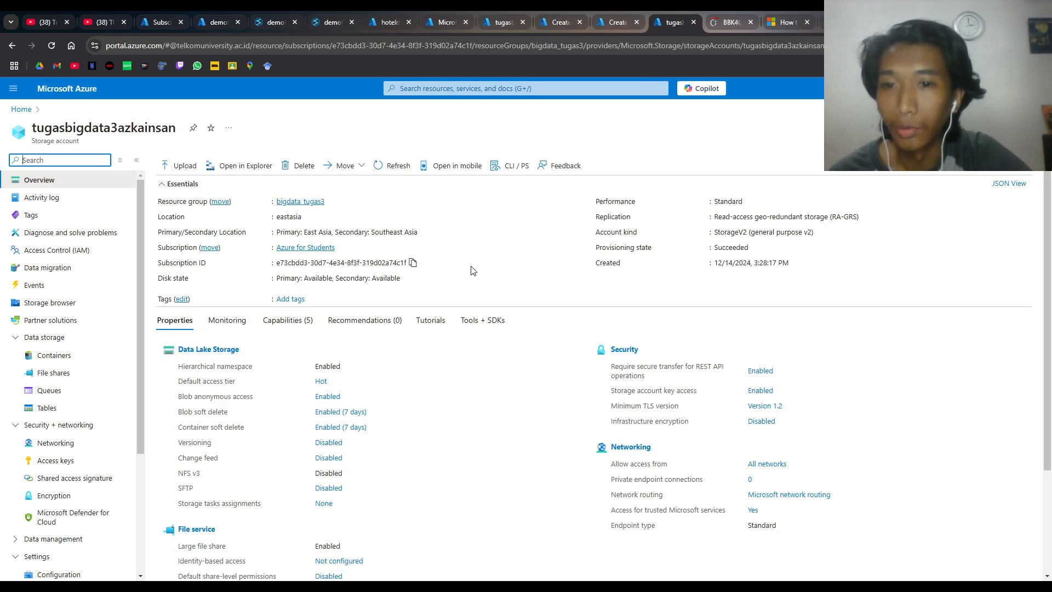
click(184, 166)
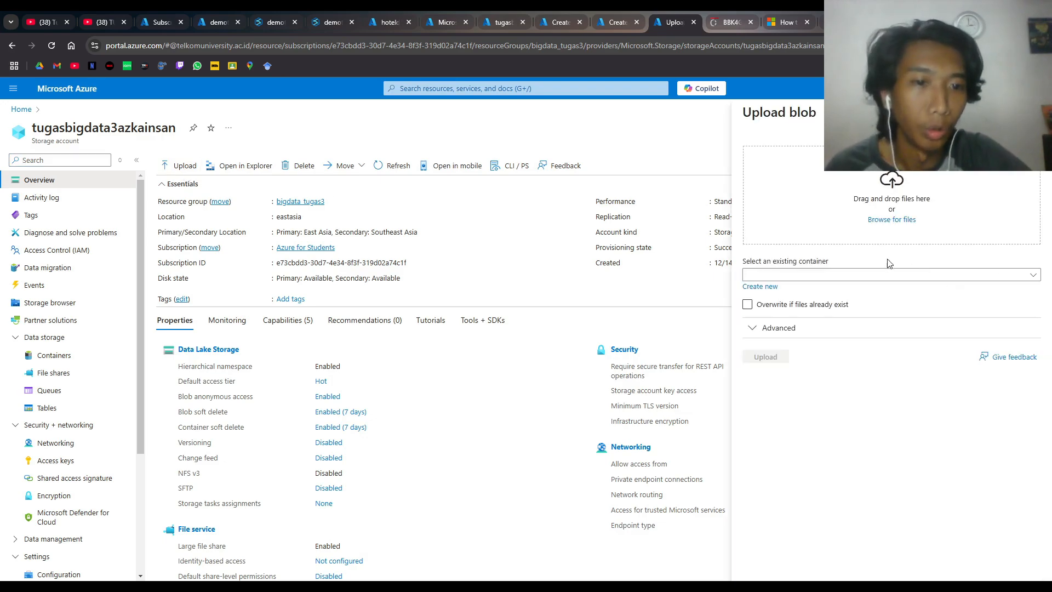
click(900, 222)
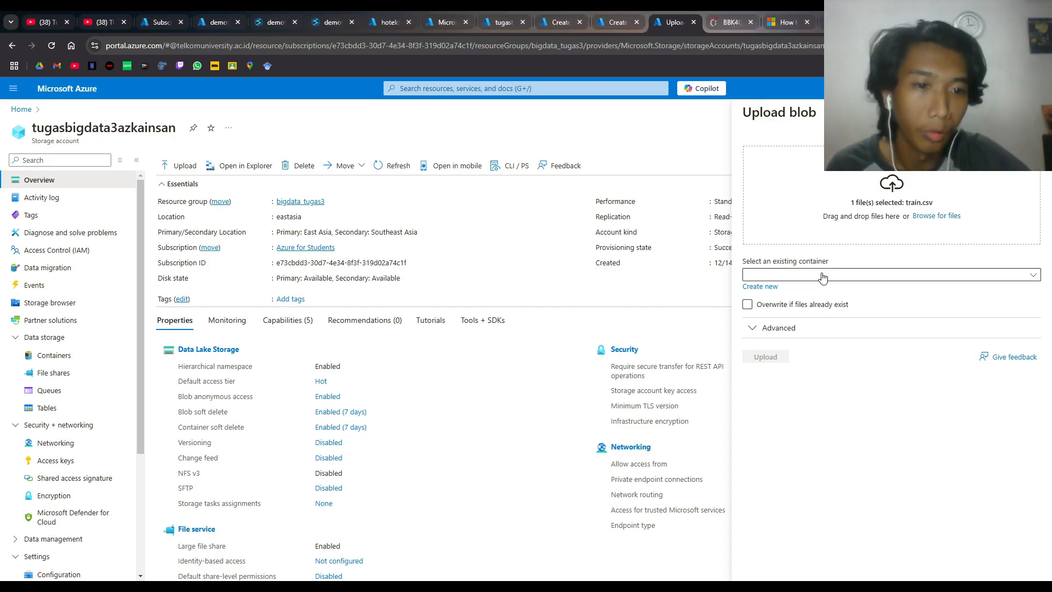
- Create a new private container named datatitanic as the upload destination
click(854, 274)
click(889, 250)
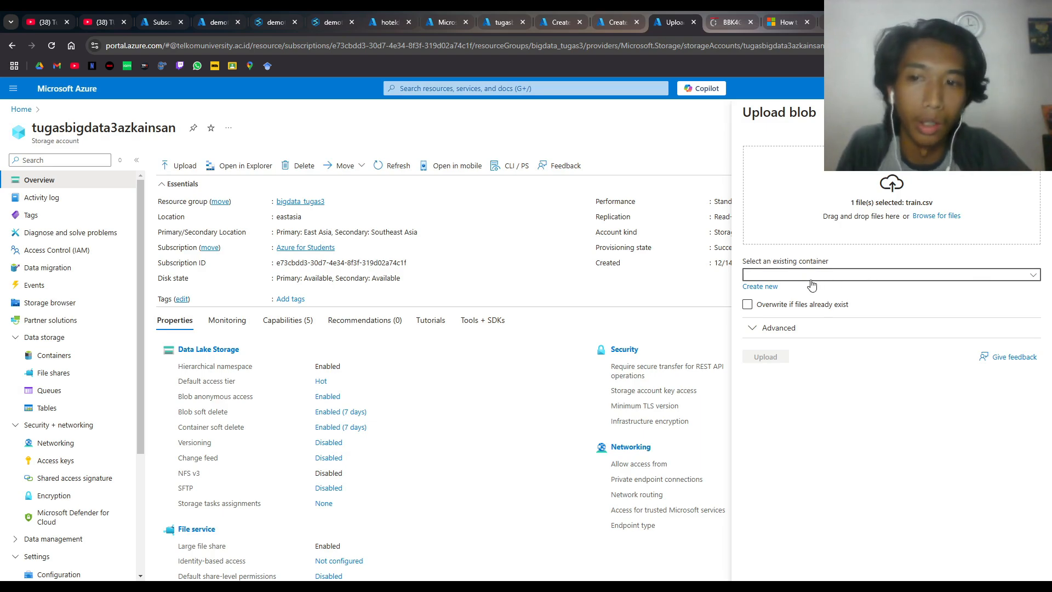
click(764, 286)
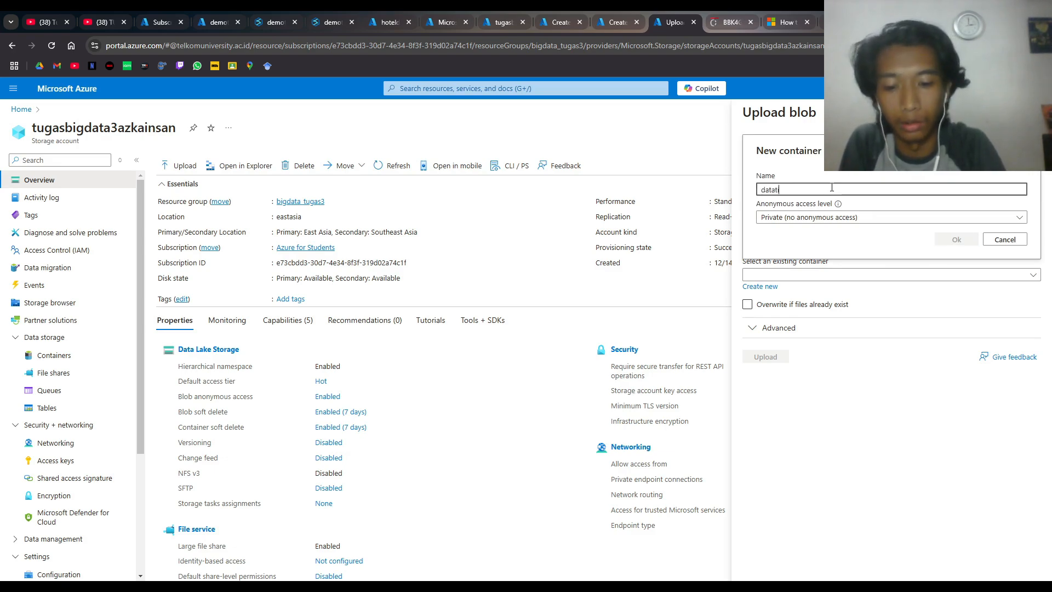
text(datatitanic)
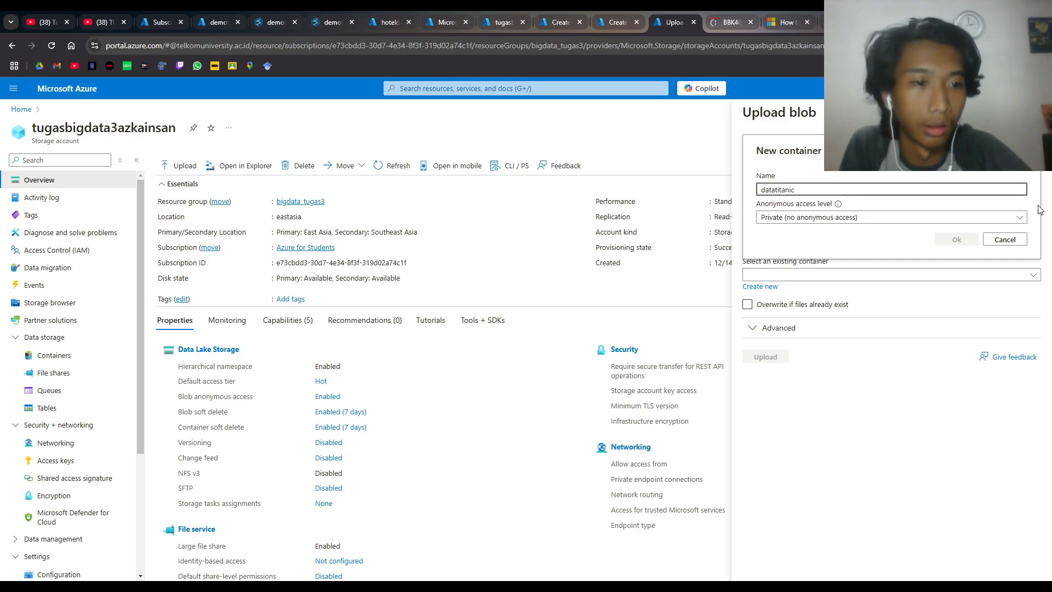
click(942, 242)
- Allow overwriting of existing files and upload train.csv to the datatitanic container
click(769, 306)
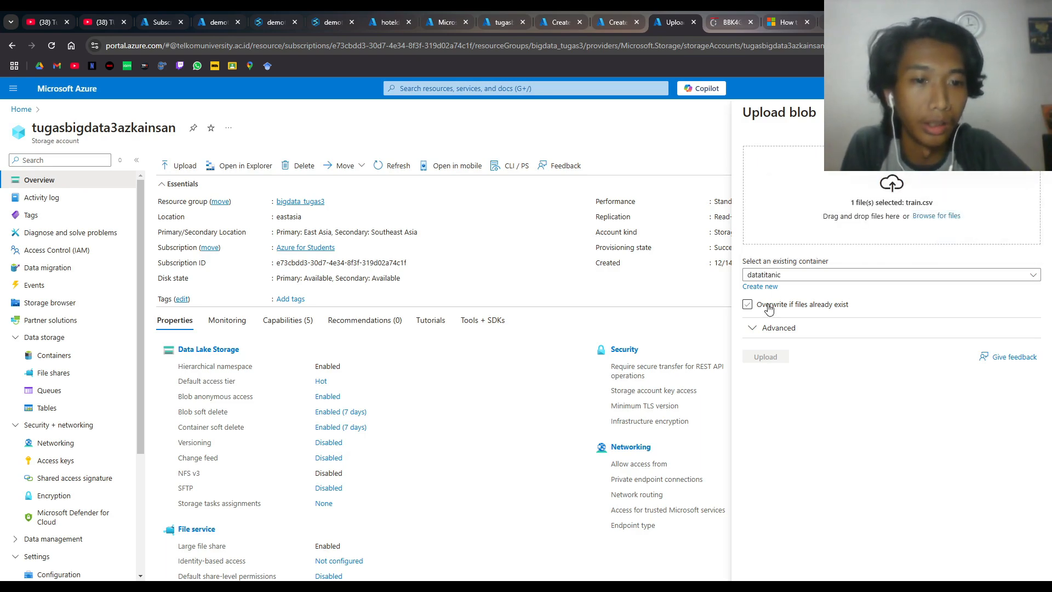
click(769, 306)
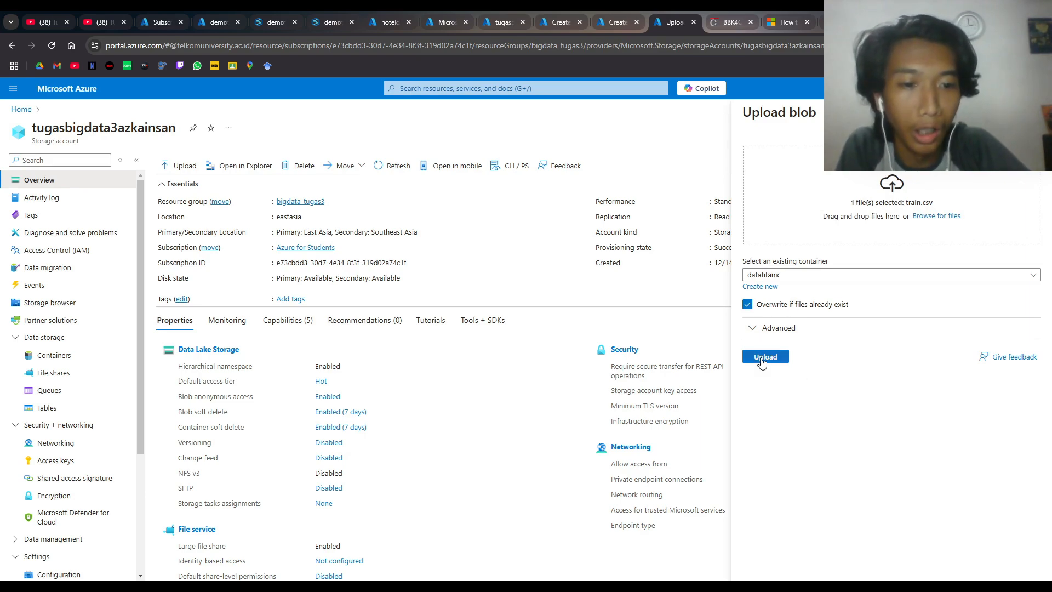
click(765, 357)
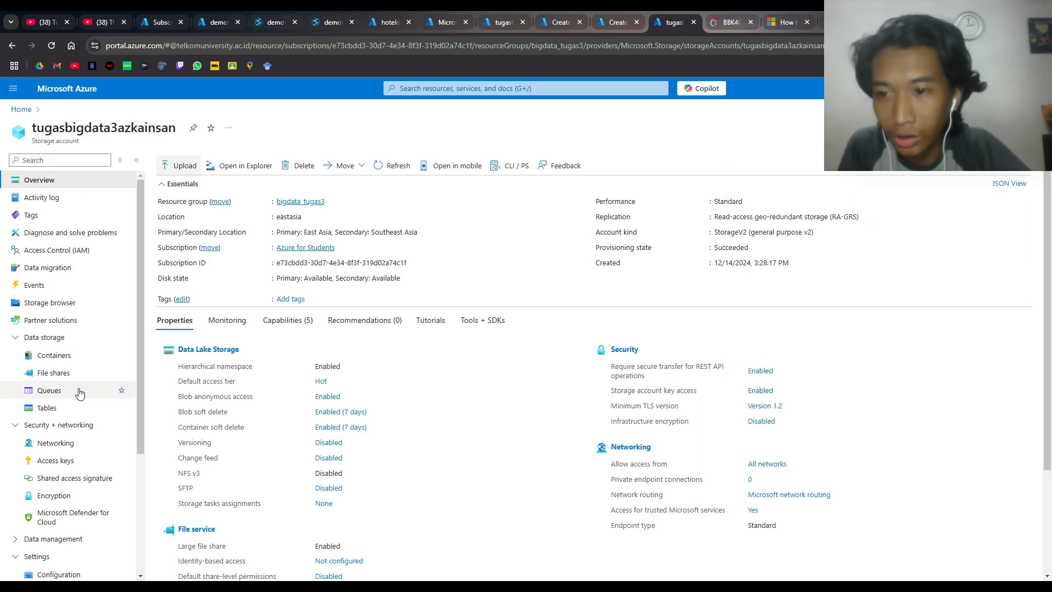
- Open train.csv from the datatitanic container in the blob editor, examine its table, and close it again
click(73, 356)
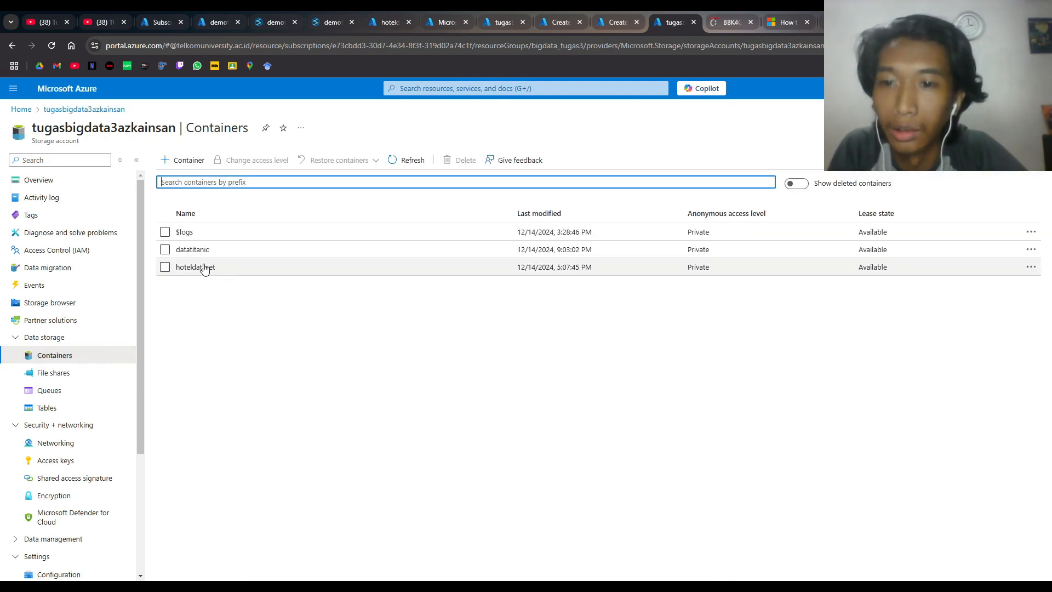
click(202, 252)
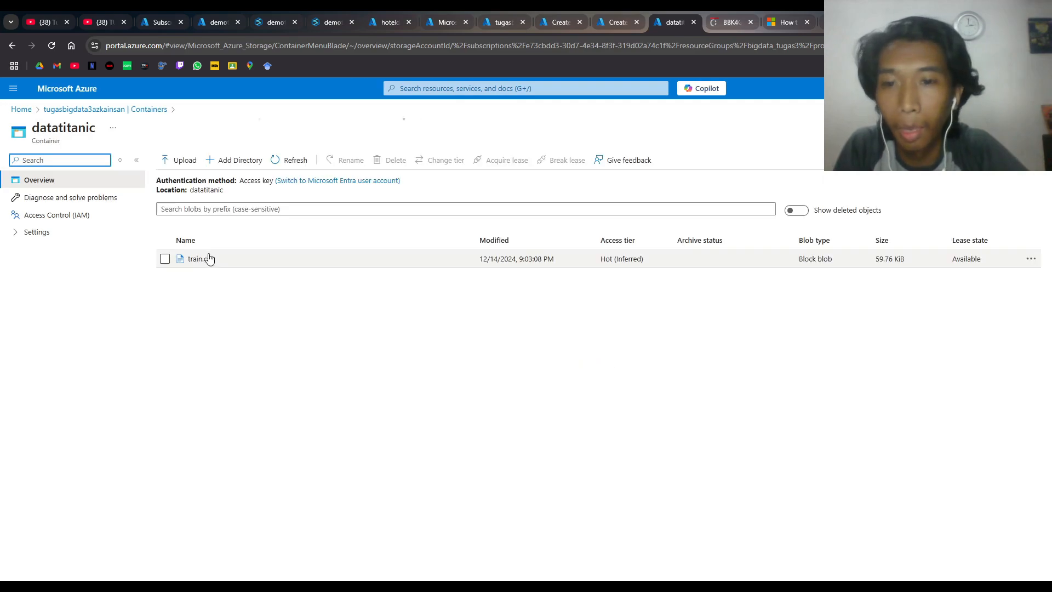
click(201, 260)
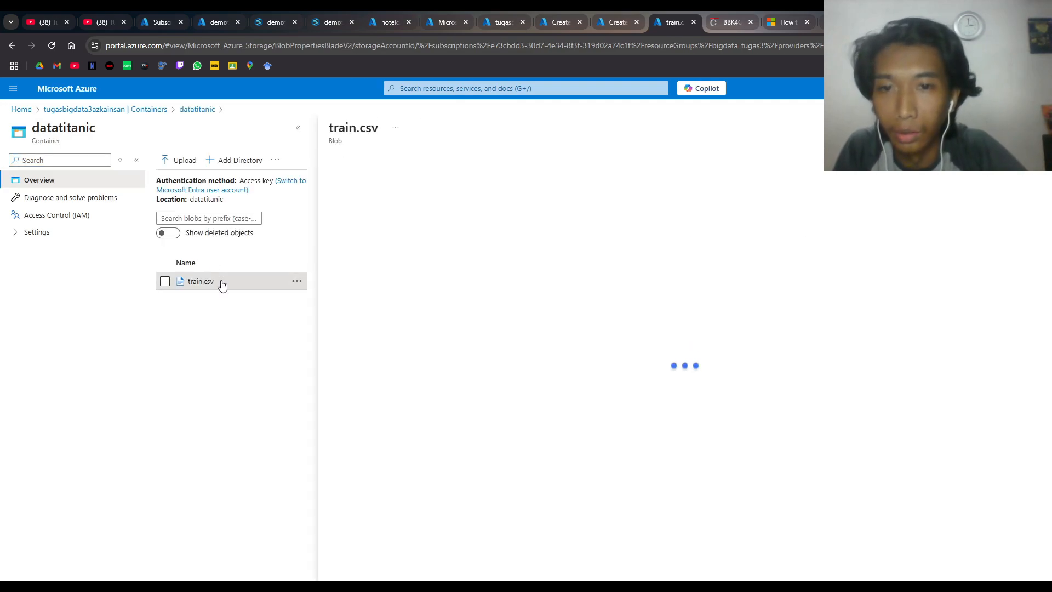
right_click(222, 286)
click(231, 292)
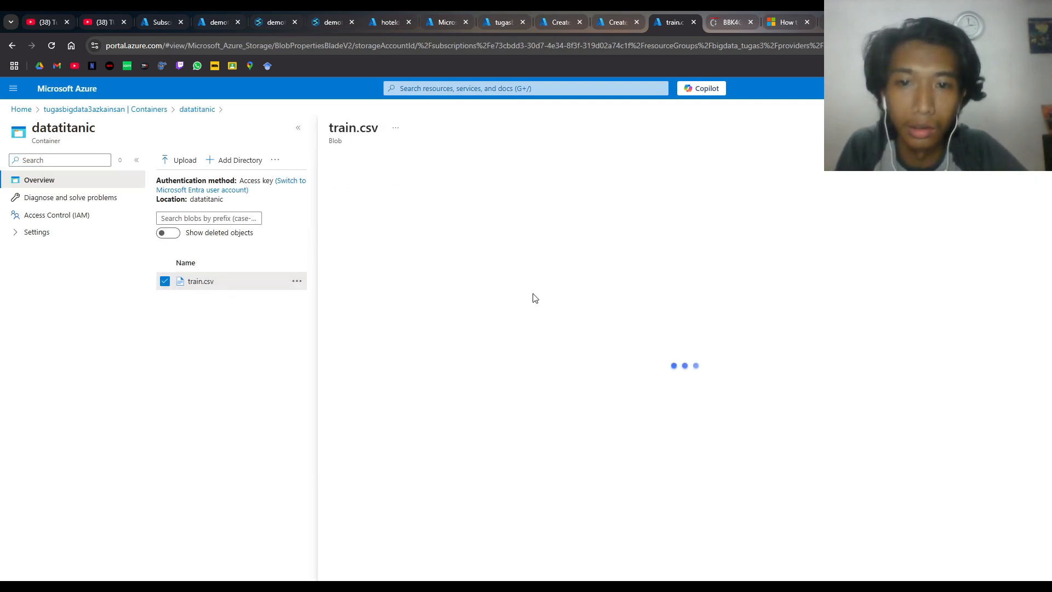
click(432, 526)
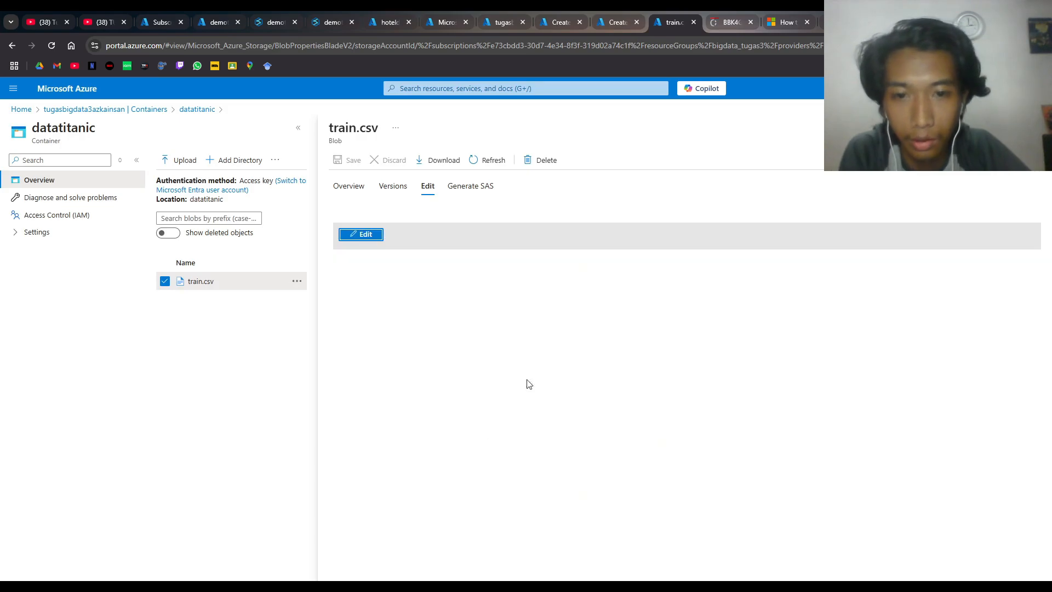
scroll(615, 311, down, 5)
scroll(614, 311, up, 5)
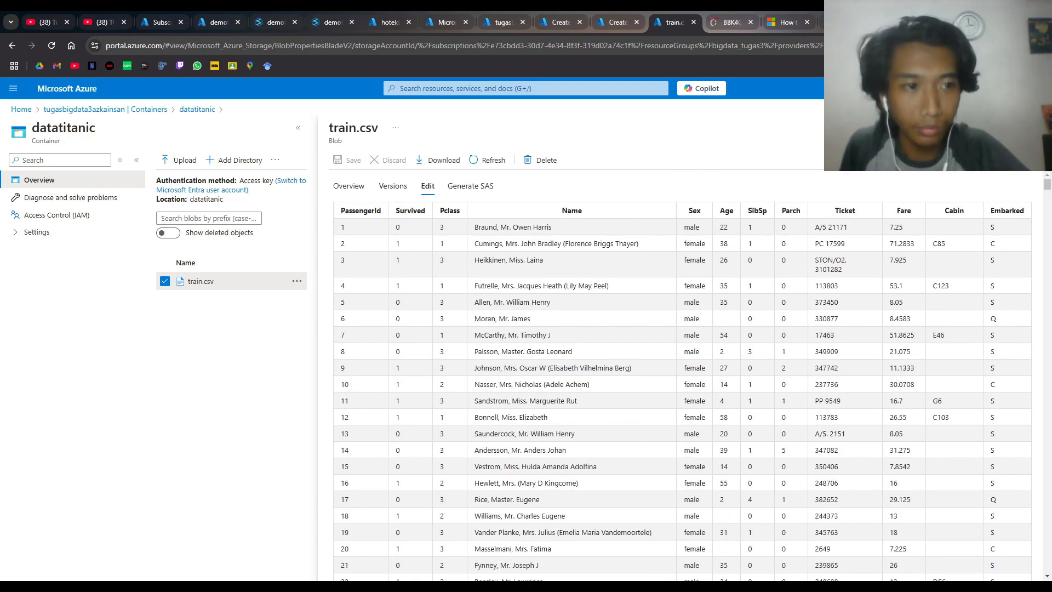
click(1037, 127)
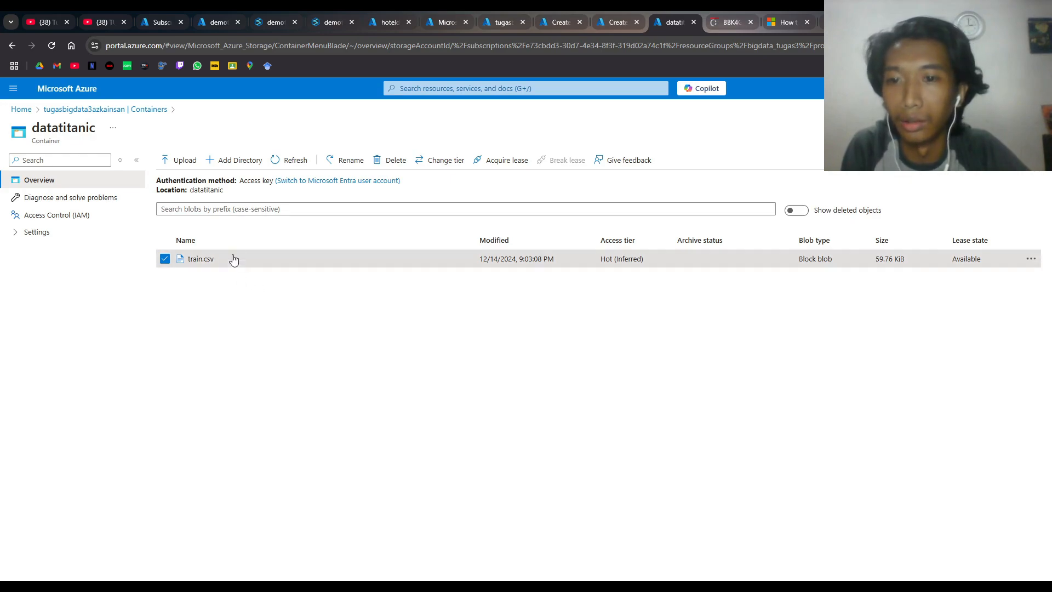
- Switch to the Azure portal home in the other browser and start creating an Azure Synapse Analytics workspace
key(alt+Tab)
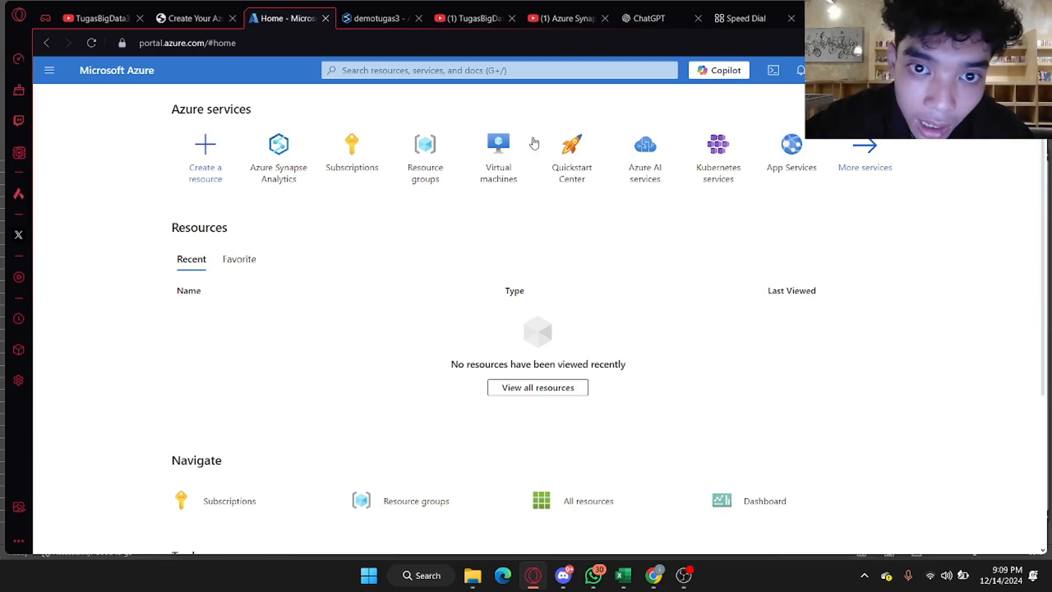
click(271, 167)
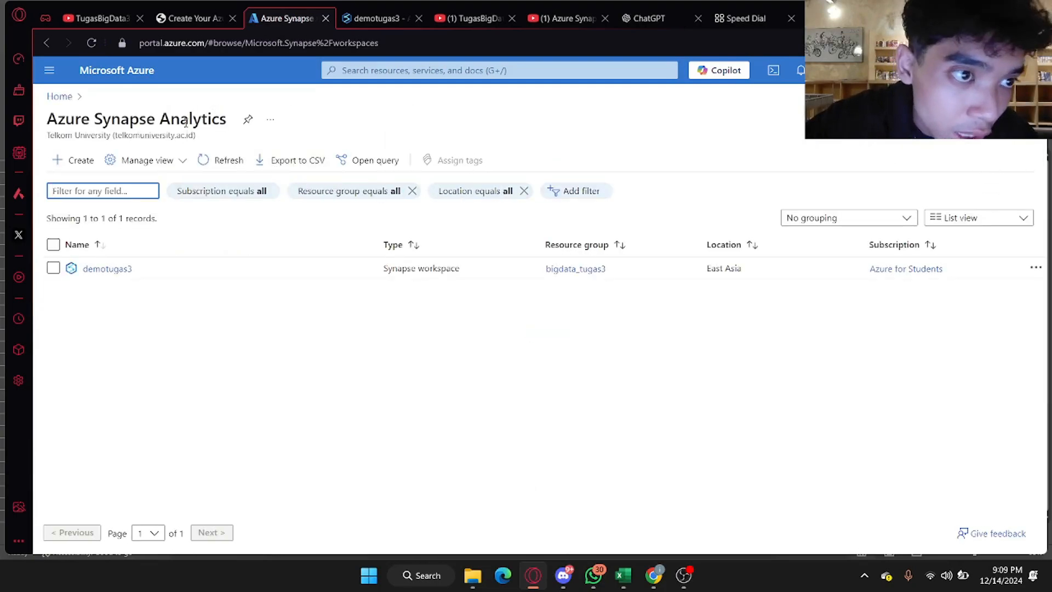
click(80, 161)
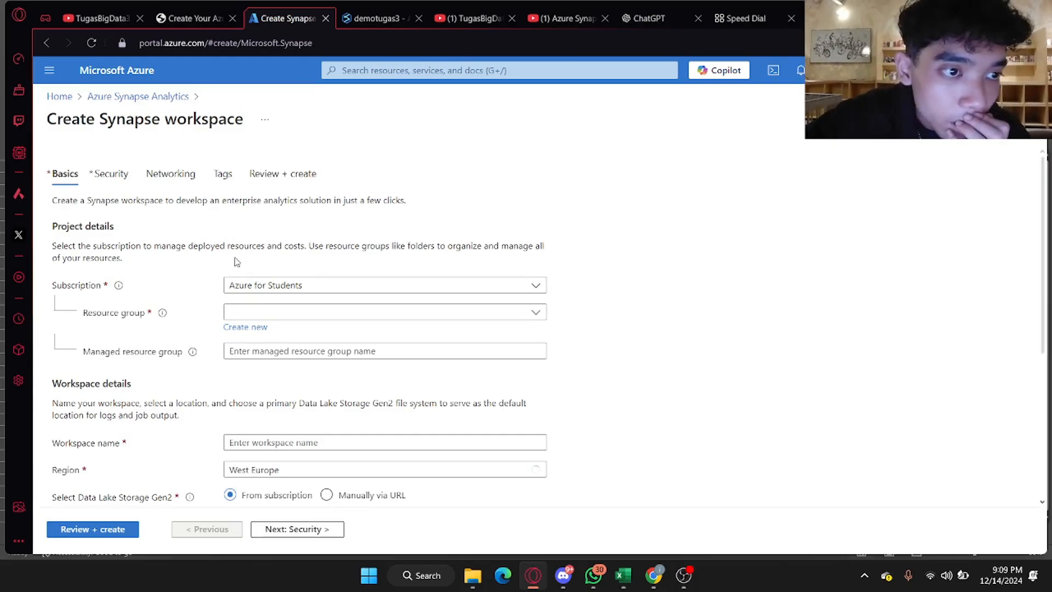
- Keep the Azure for Students subscription and select bigdata_tugas3 as the Synapse workspace's resource group
click(266, 288)
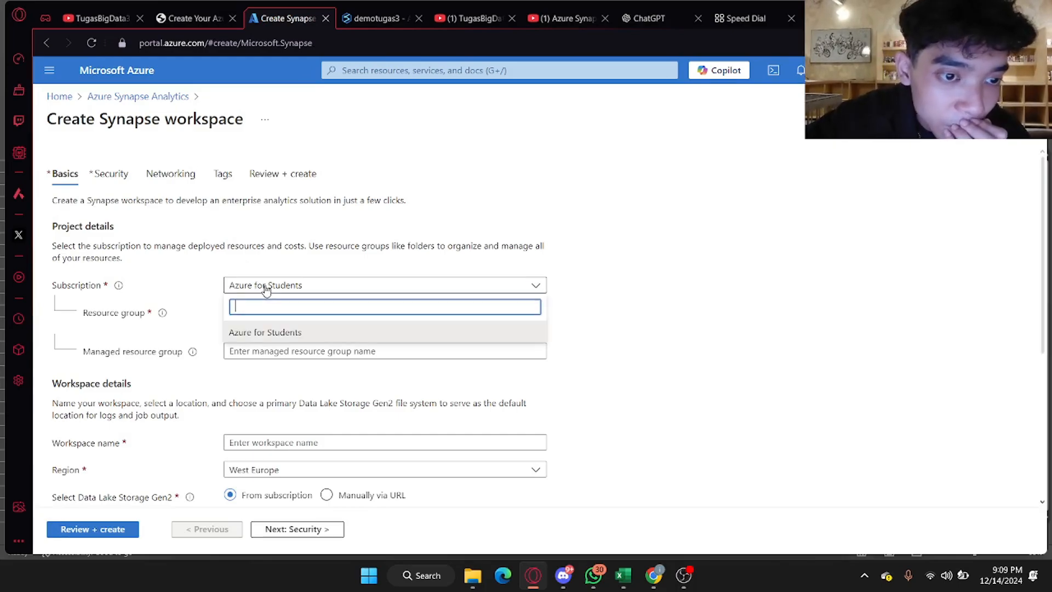
click(346, 271)
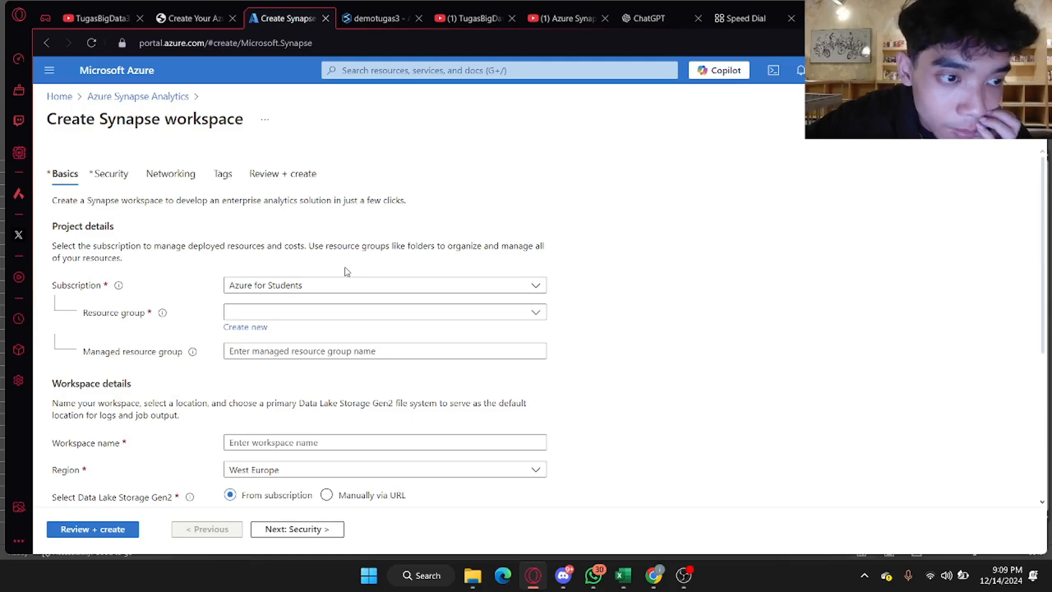
click(341, 310)
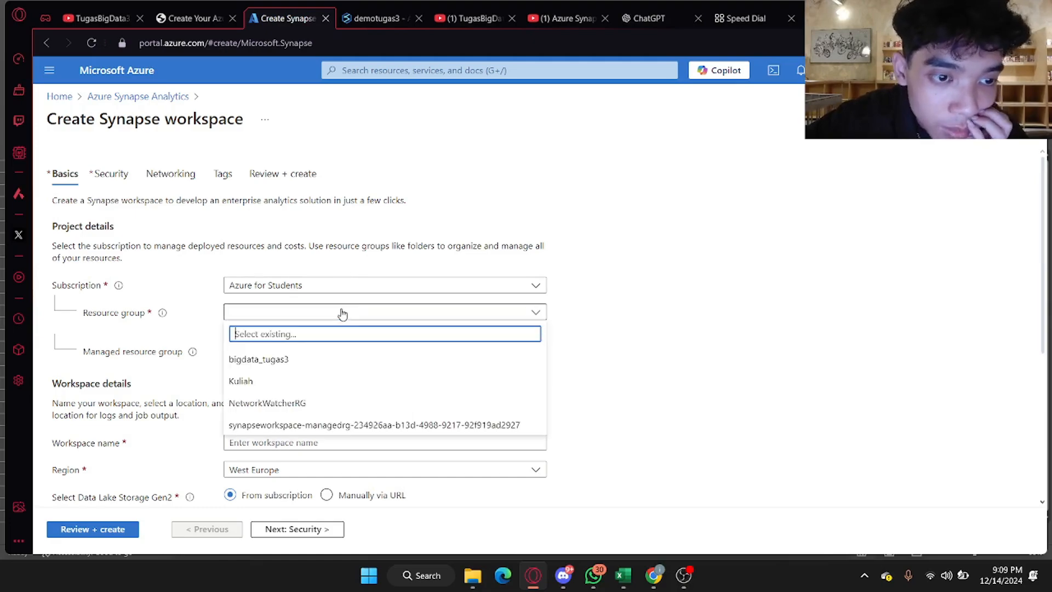
click(336, 370)
- Name the Synapse workspace bigdatainsanazka123 and check the name against the workspace naming rules
scroll(519, 356, down, 3)
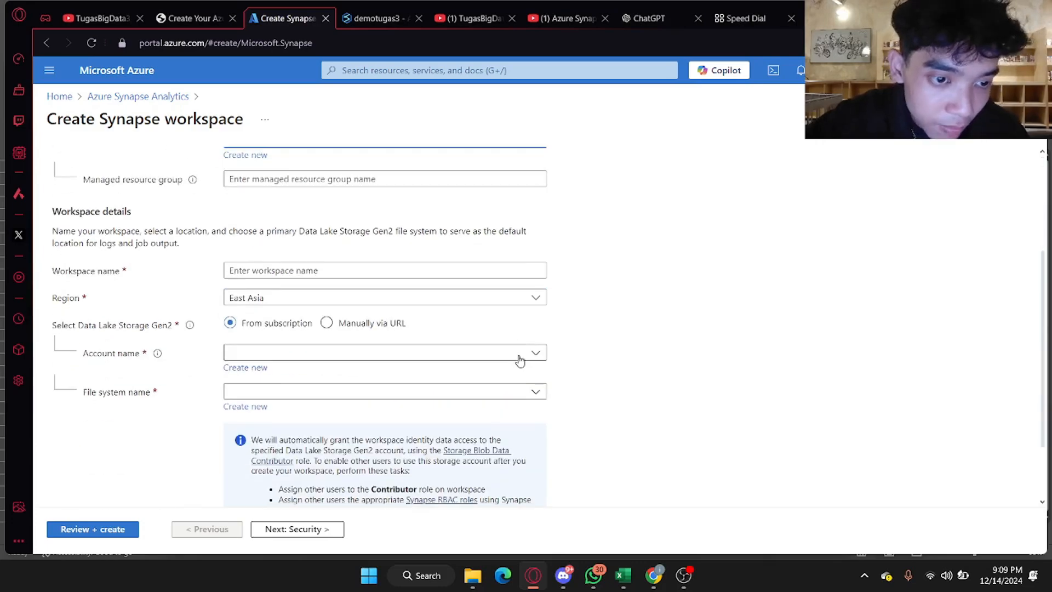
click(371, 275)
scroll(359, 232, up, 1)
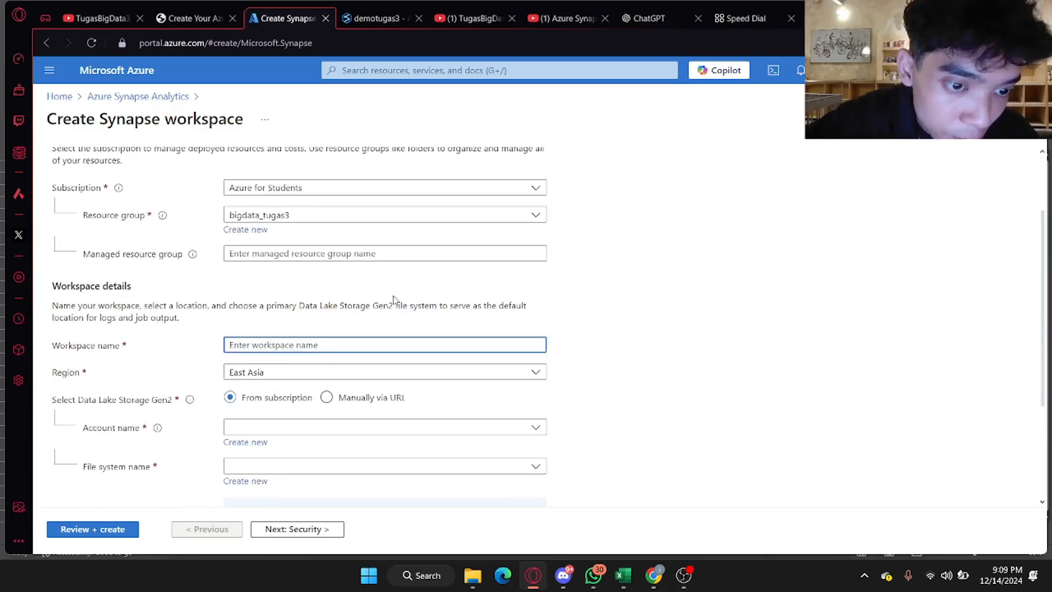
scroll(400, 307, down, 3)
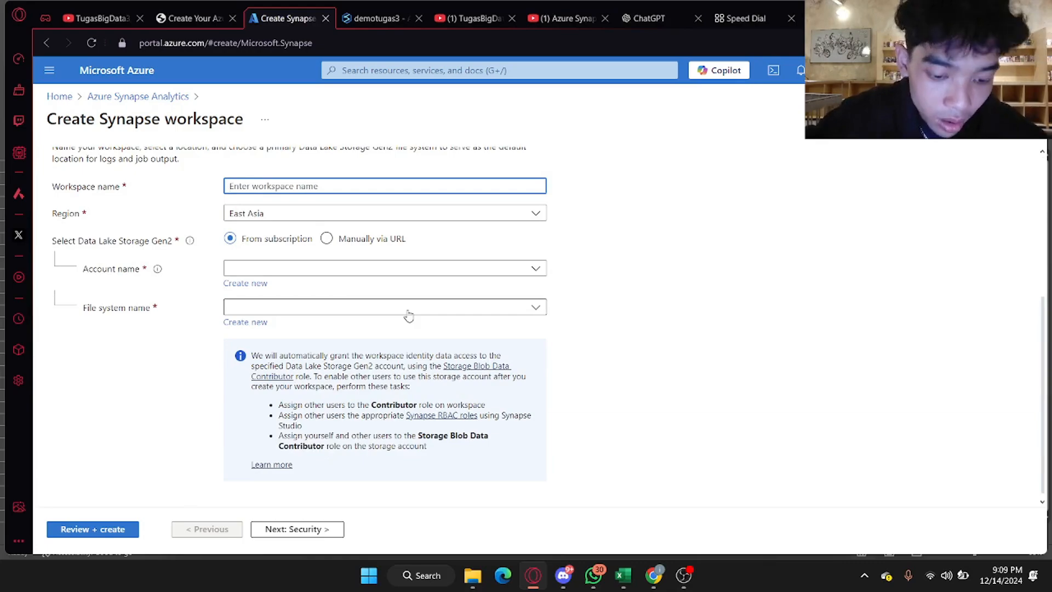
text(bigdatai)
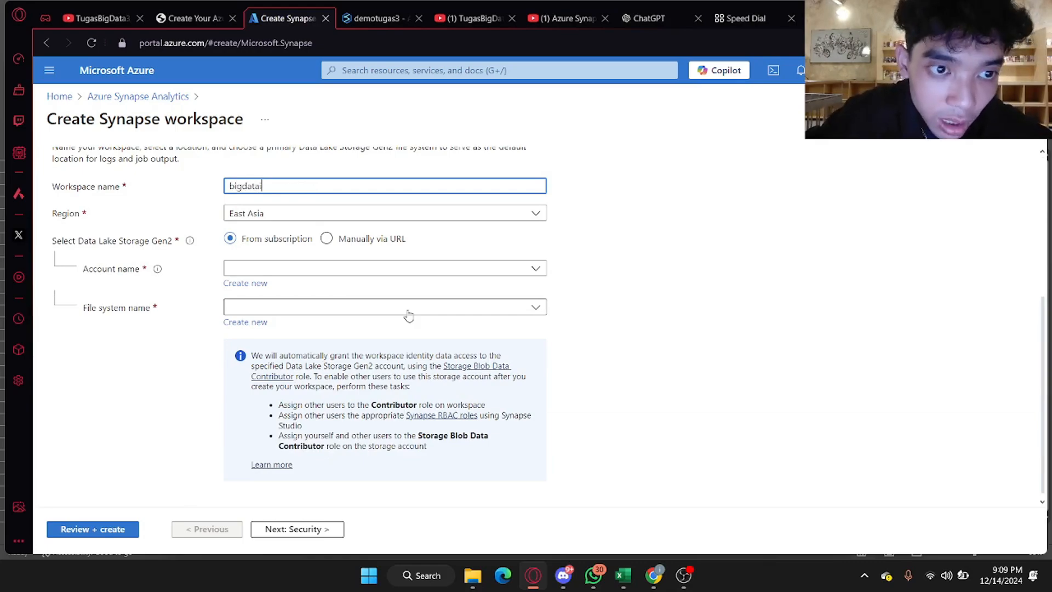
text(nsanazka123)
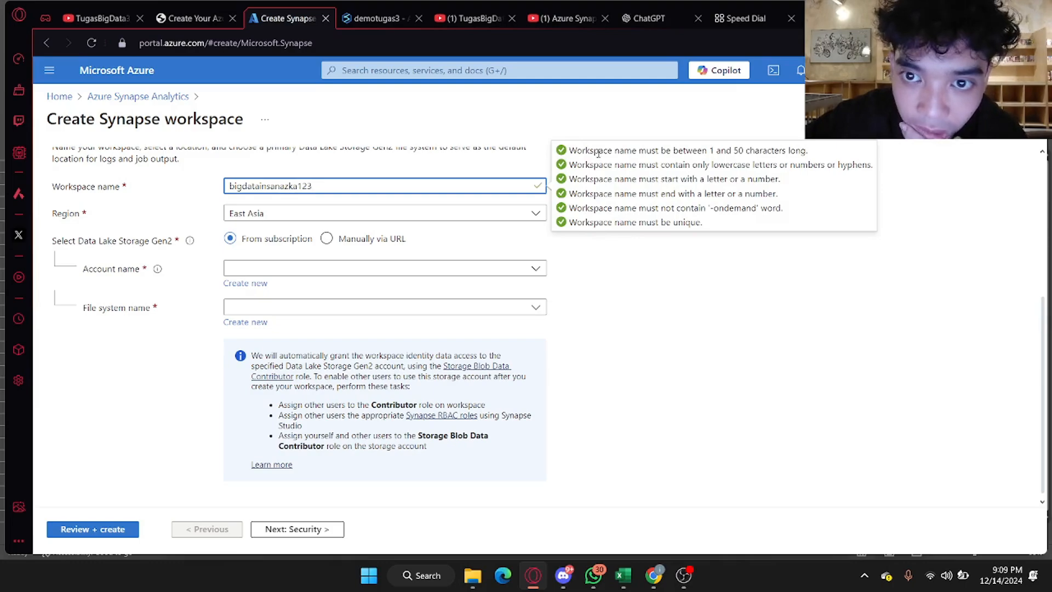
drag(569, 150, 700, 226)
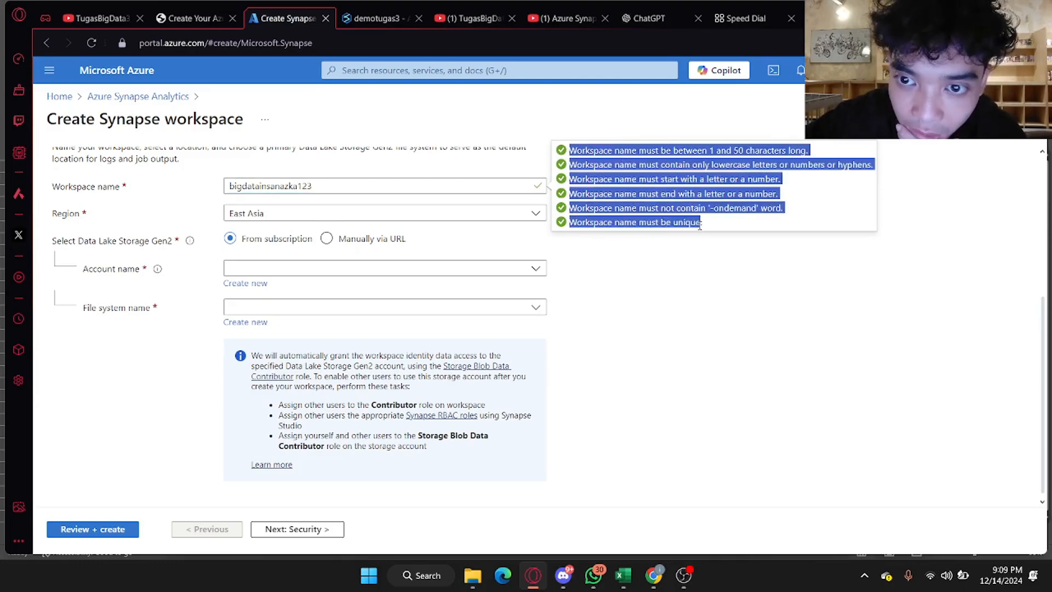
click(700, 225)
- Select the existing tugasbigdata3azkainsan Data Lake Storage Gen2 account and its hoteldataset file system for the workspace
click(529, 271)
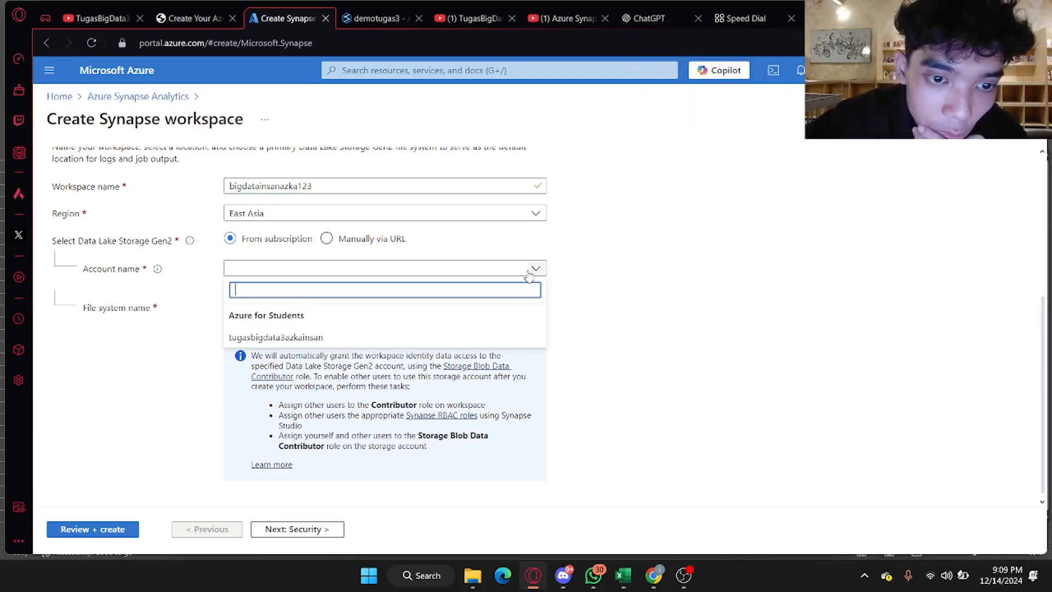
click(412, 337)
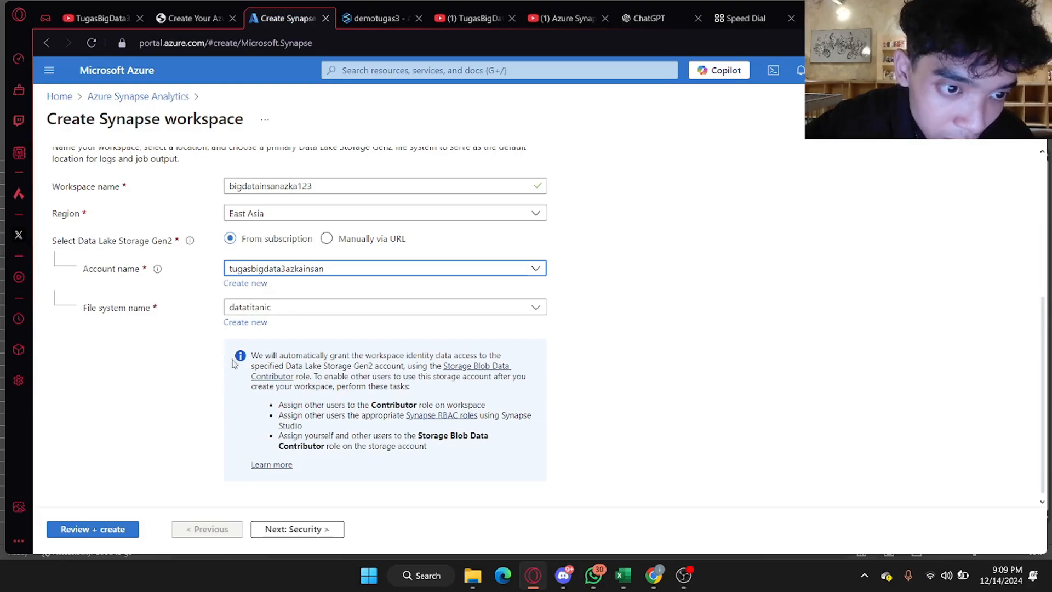
click(262, 307)
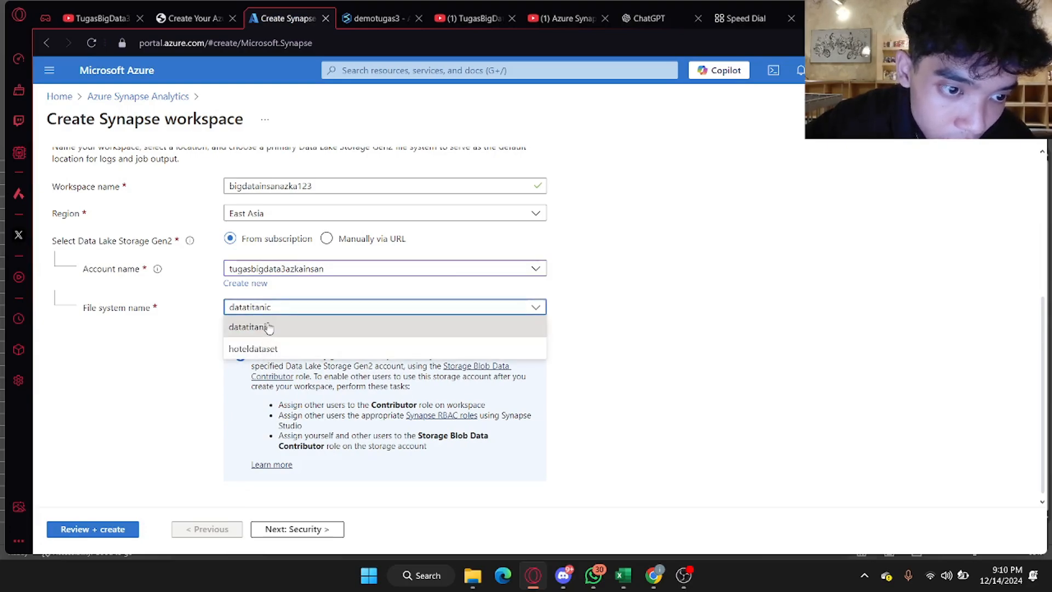
click(287, 351)
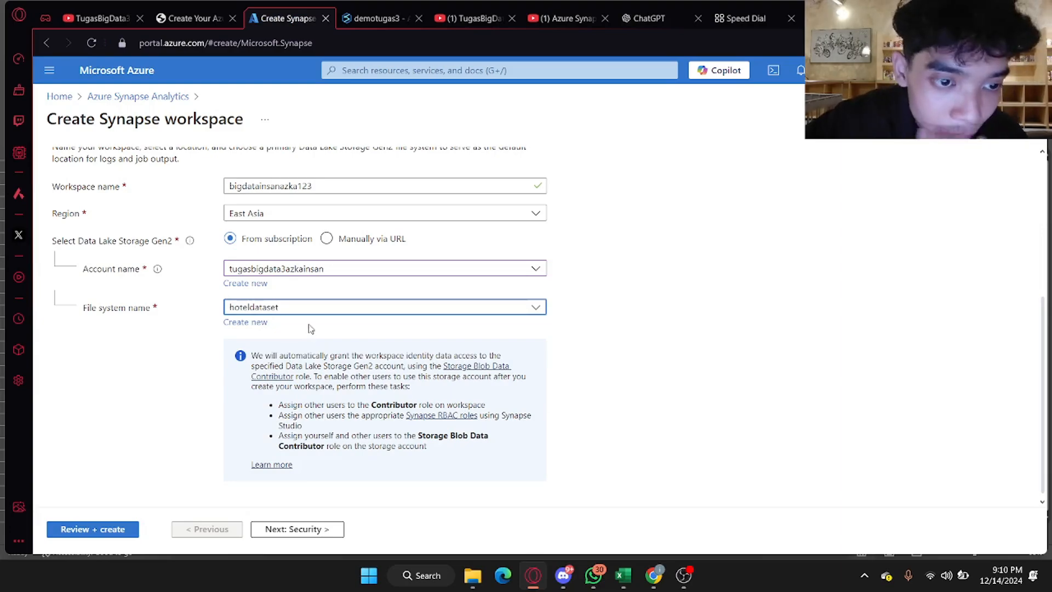
- Continue to the security settings and review them, keeping the sqladminuser login, blank SQL password fields and disabled double encryption
click(266, 529)
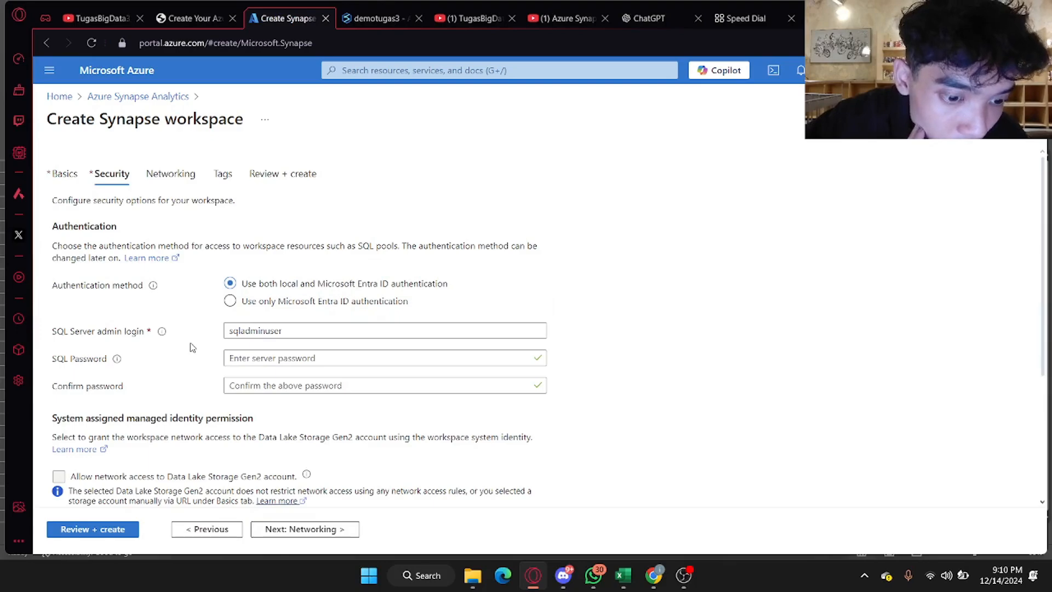
scroll(231, 298, down, 3)
scroll(233, 297, up, 3)
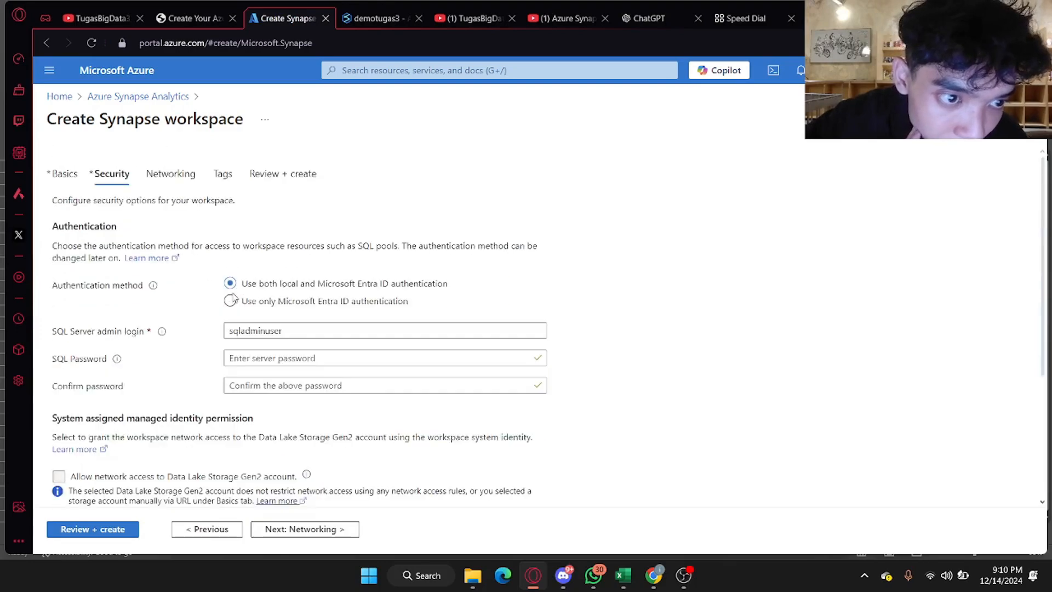
scroll(233, 296, down, 3)
scroll(234, 296, up, 3)
scroll(231, 320, down, 3)
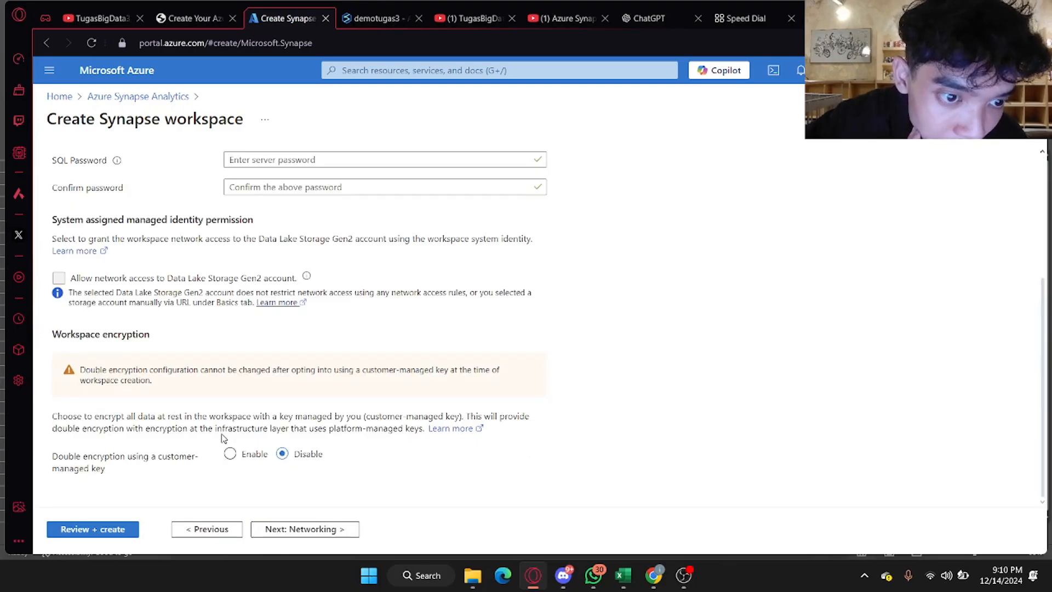
scroll(241, 214, up, 1)
click(306, 177)
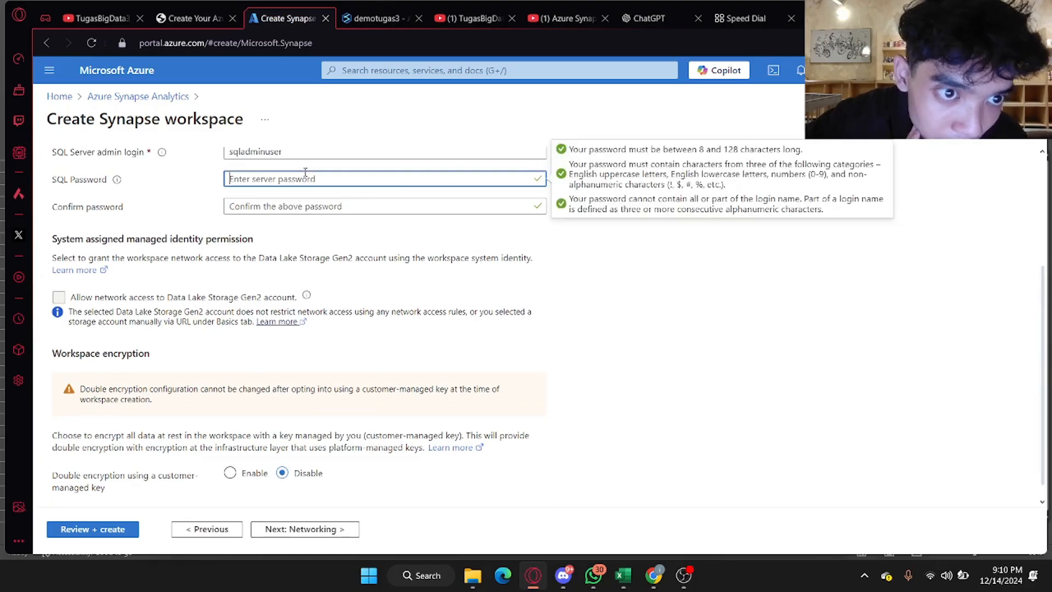
click(309, 205)
click(318, 177)
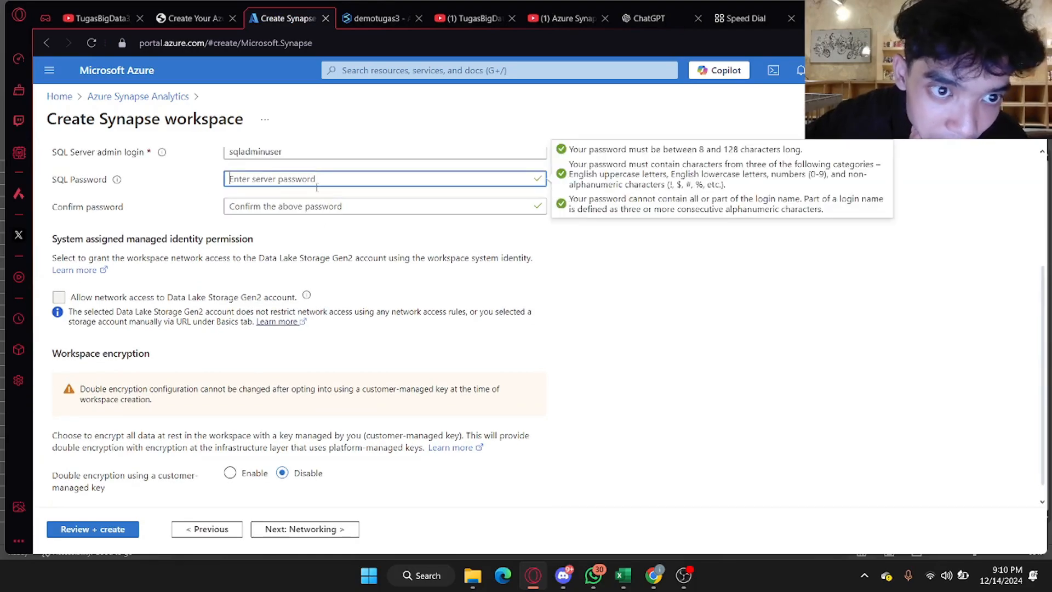
- Keep the default networking settings, leave the tags empty, and proceed to the workspace's final review
click(318, 538)
scroll(225, 307, down, 2)
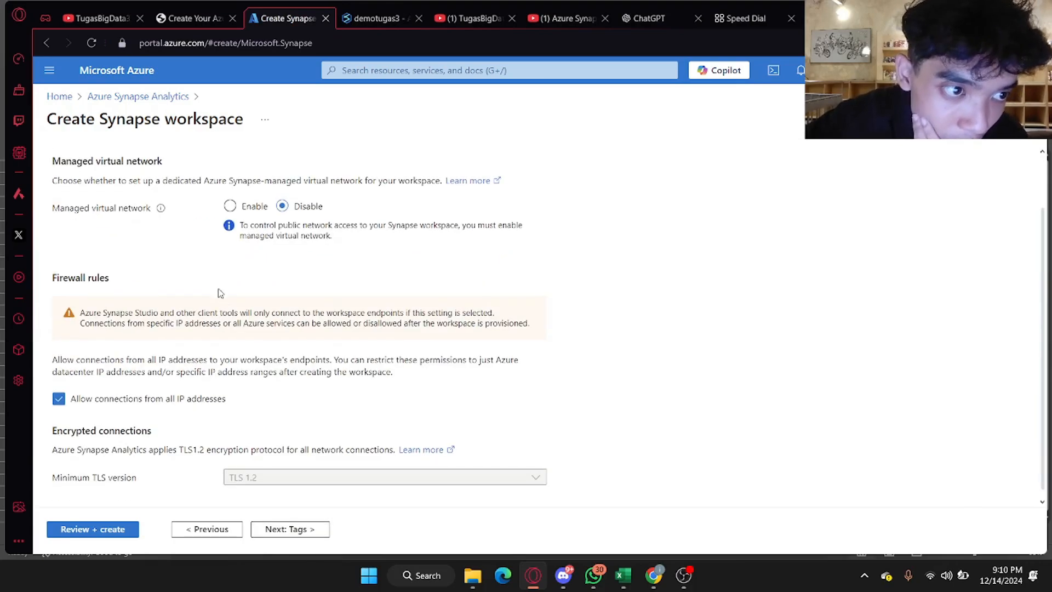
scroll(234, 354, down, 1)
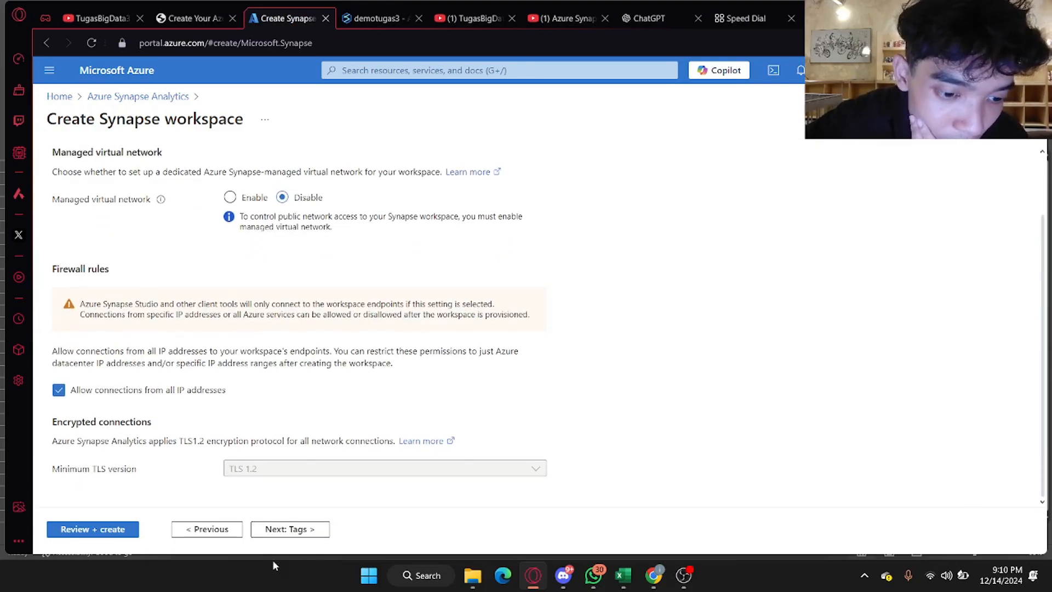
click(286, 529)
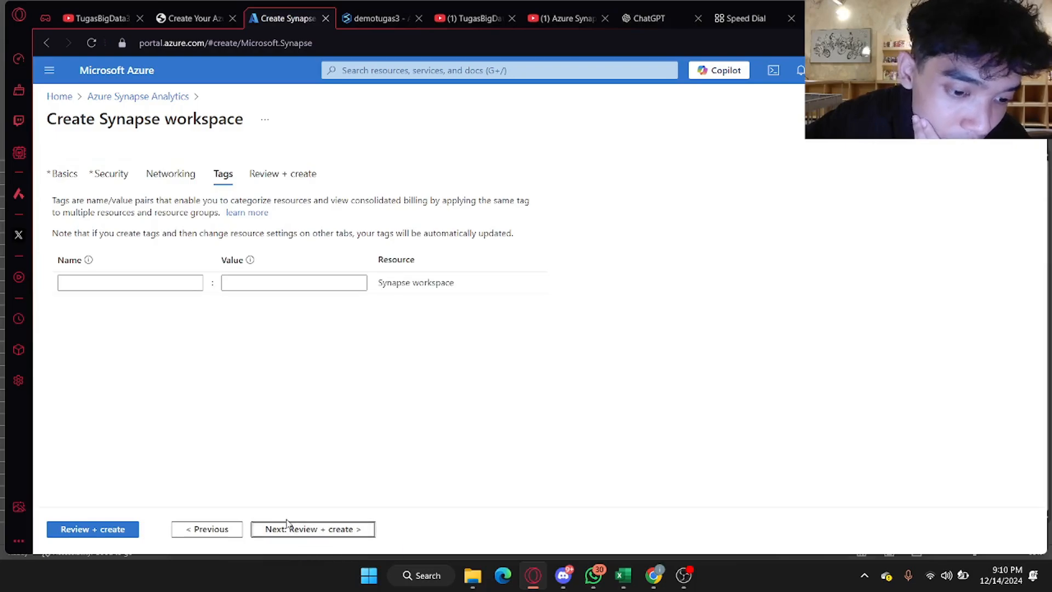
click(296, 529)
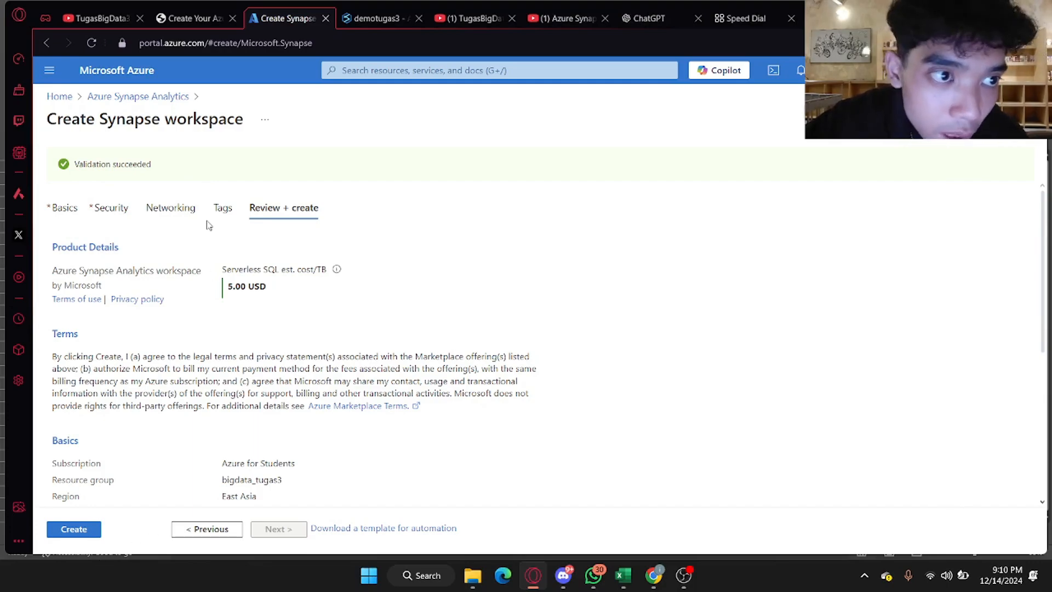
- Switch to the demotugas3 workspace in Synapse Studio and open a preview of Hotel_Reservations.csv from hoteldataset
click(379, 17)
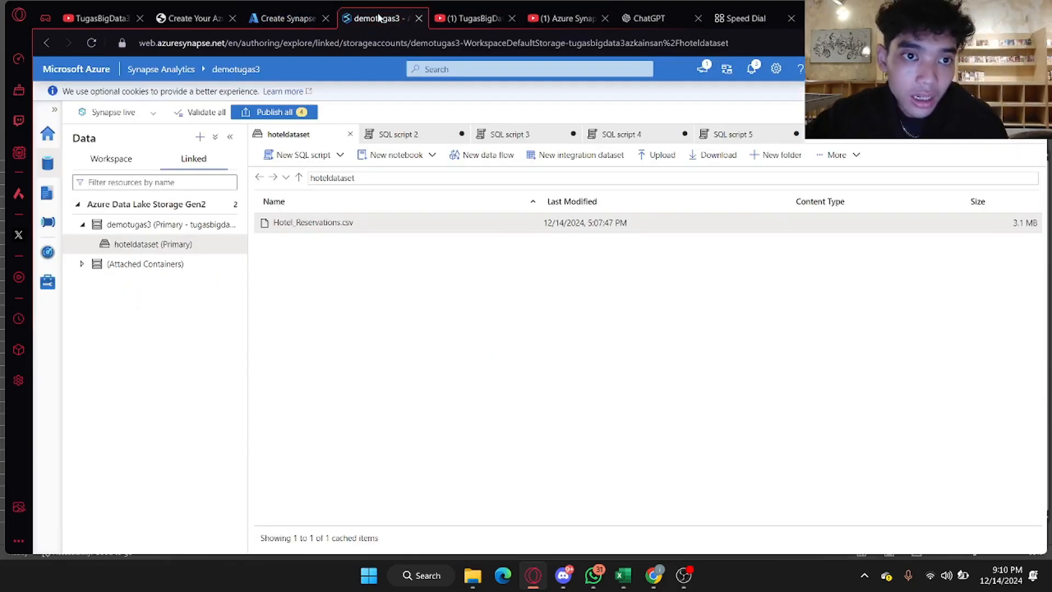
click(138, 241)
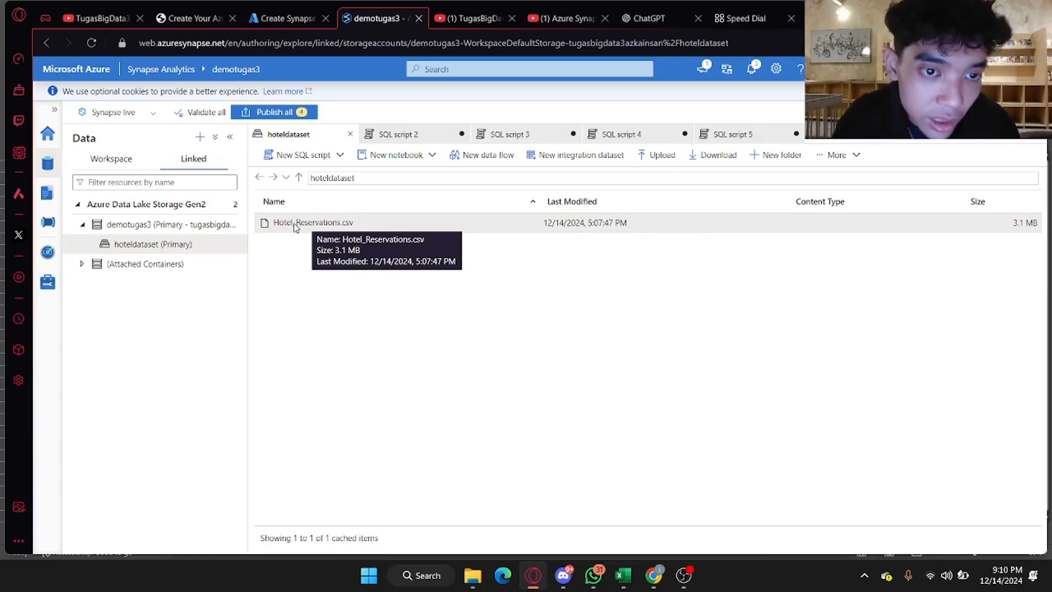
right_click(438, 225)
click(453, 238)
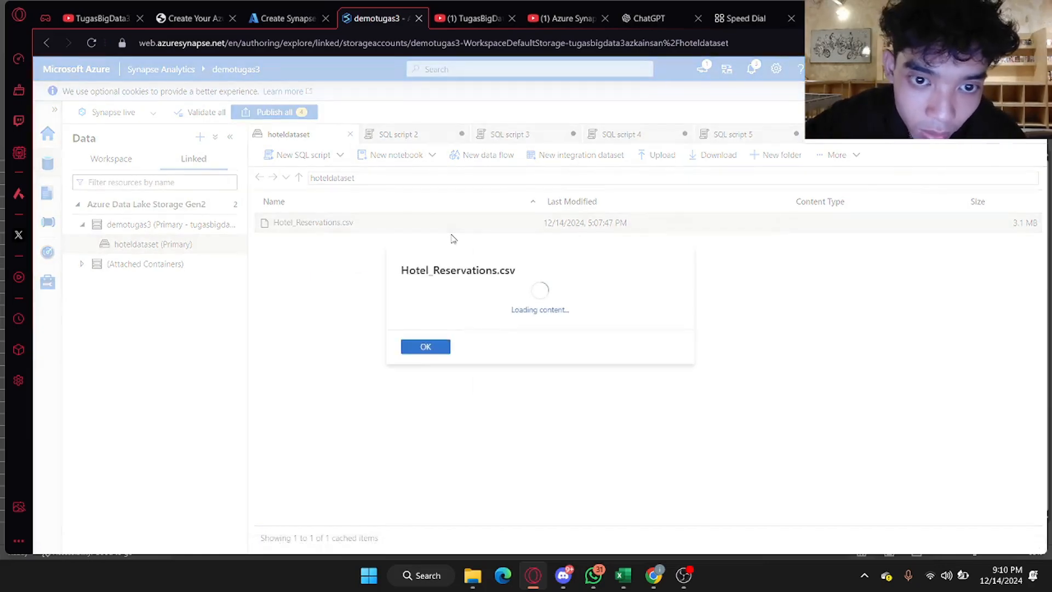
- Examine the rows and all columns of the Hotel_Reservations.csv preview, from booking ID to booking status, and close it
scroll(466, 343, down, 4)
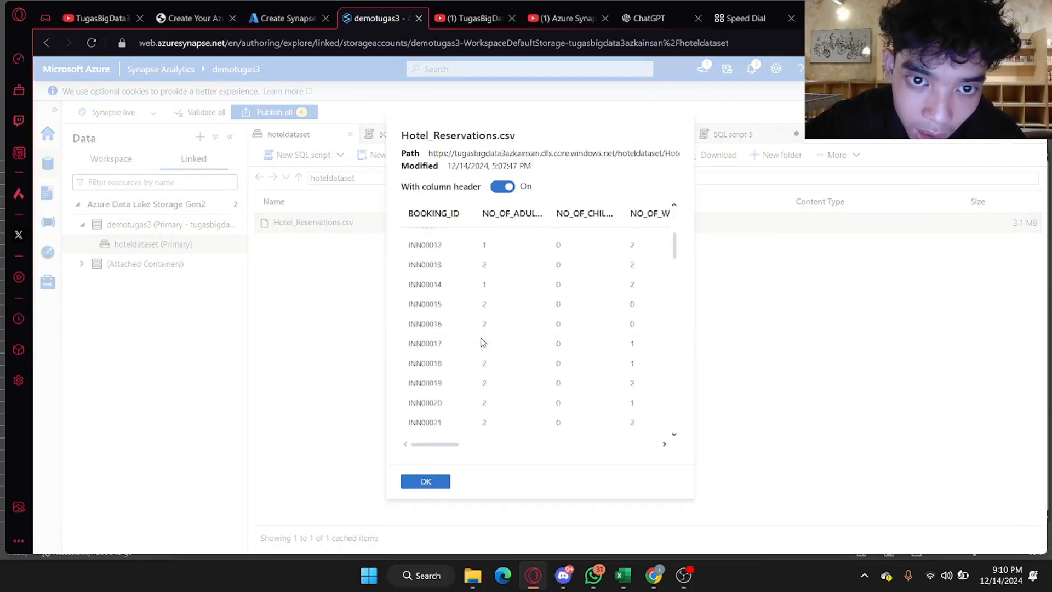
scroll(482, 343, right, 5)
scroll(482, 342, left, 5)
scroll(482, 343, up, 3)
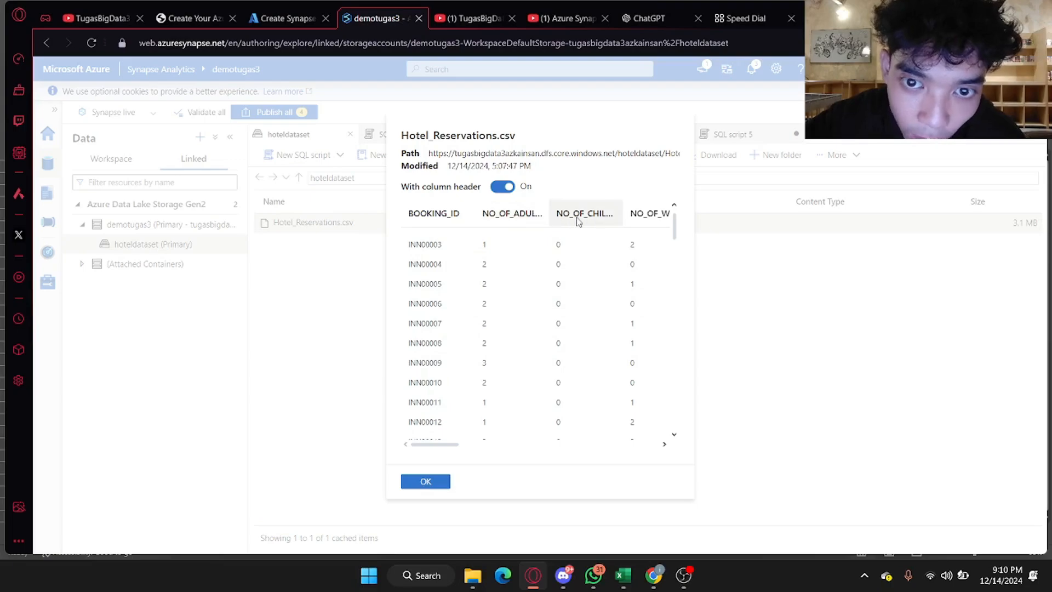
scroll(578, 221, right, 3)
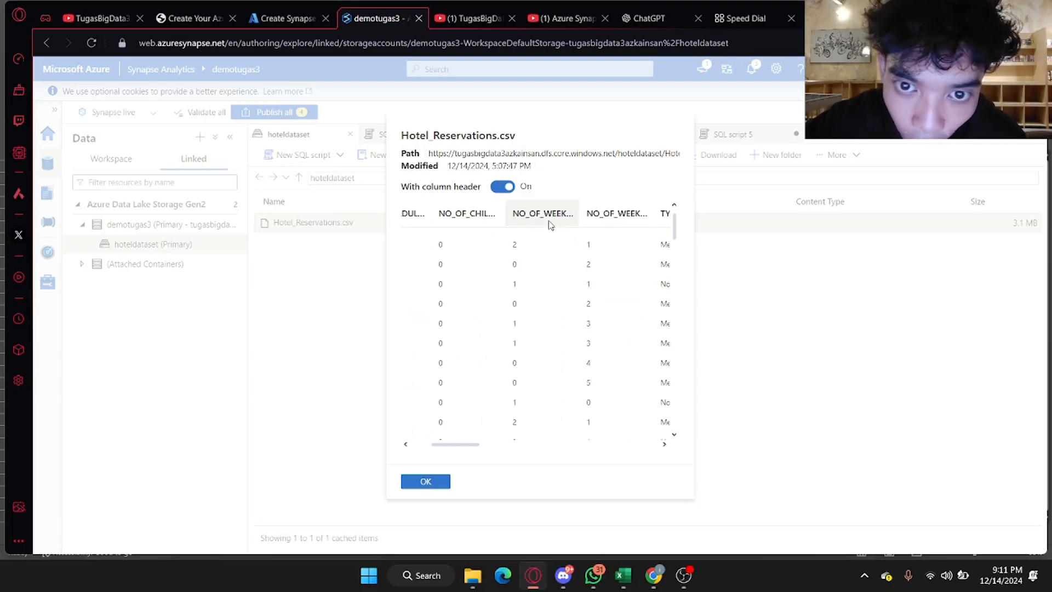
scroll(602, 239, right, 6)
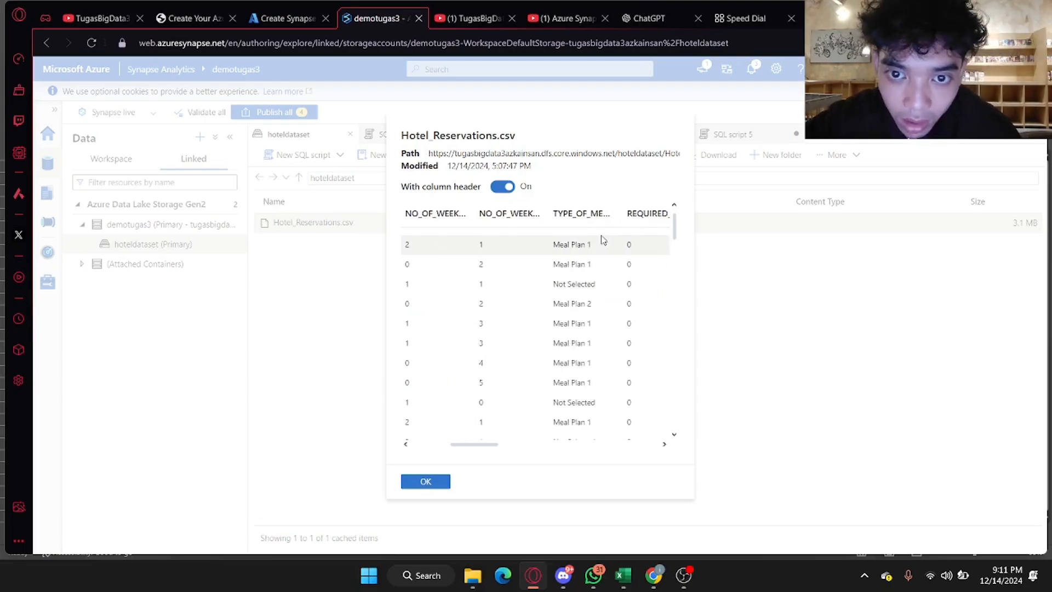
scroll(603, 239, right, 5)
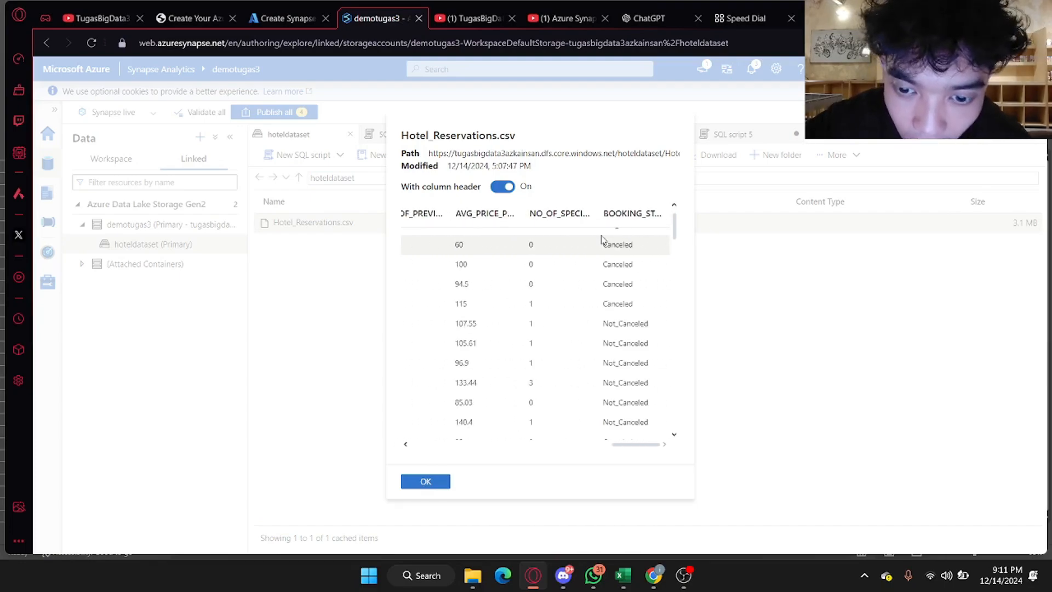
scroll(580, 321, left, 8)
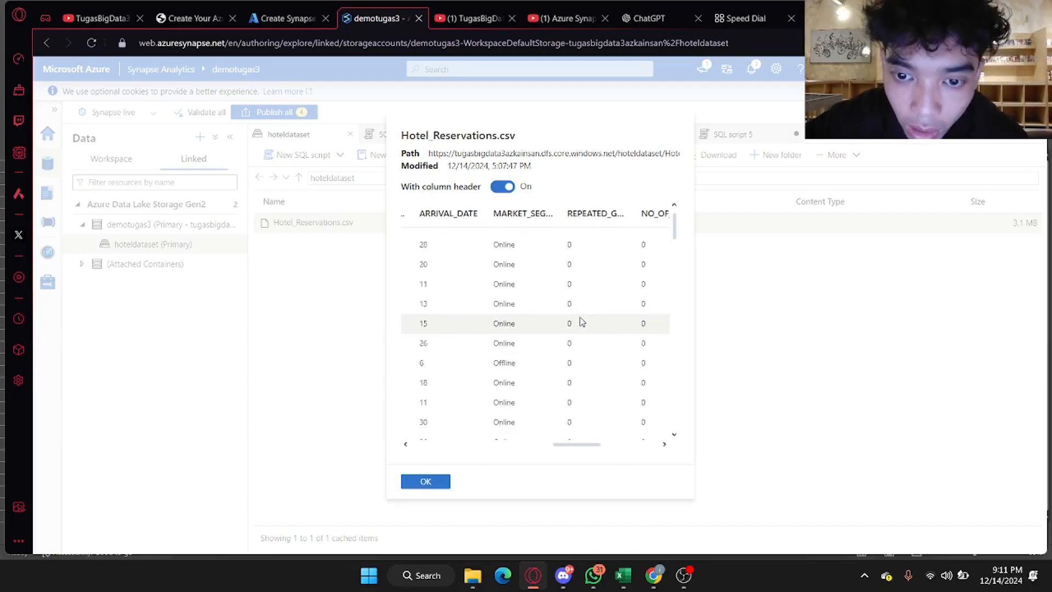
scroll(581, 321, left, 2)
click(425, 481)
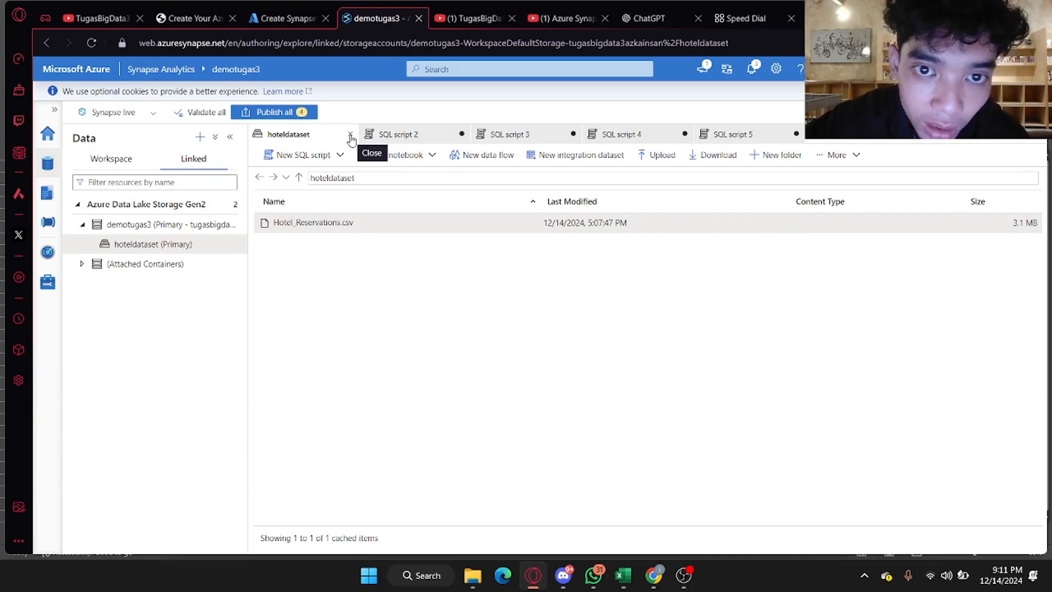
- Open SQL script 2 and examine its TOP 100 query on Hotel_Reservations.csv along with the result rows
click(433, 135)
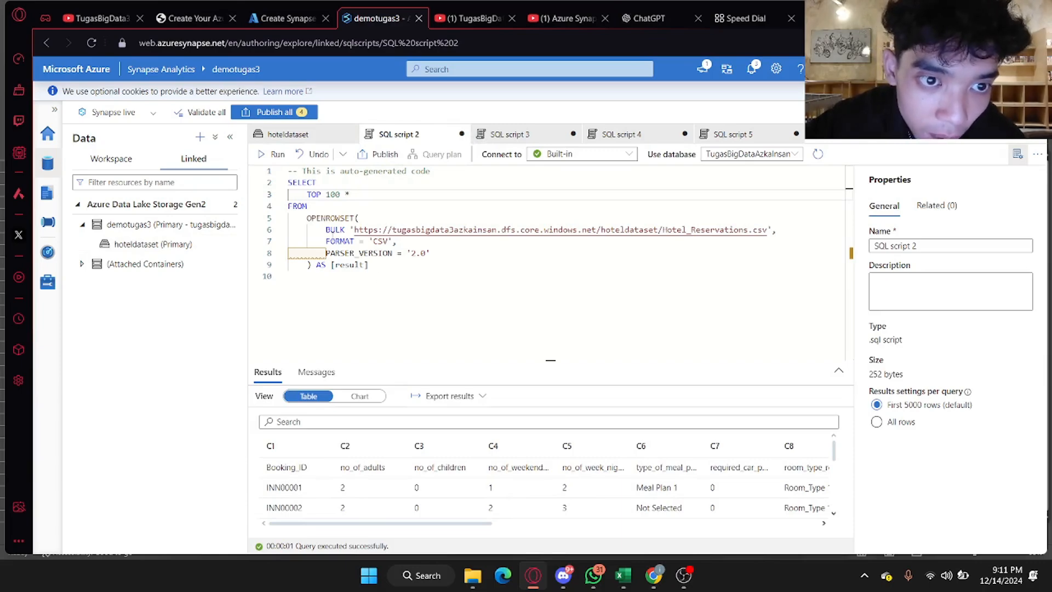
scroll(343, 459, down, 15)
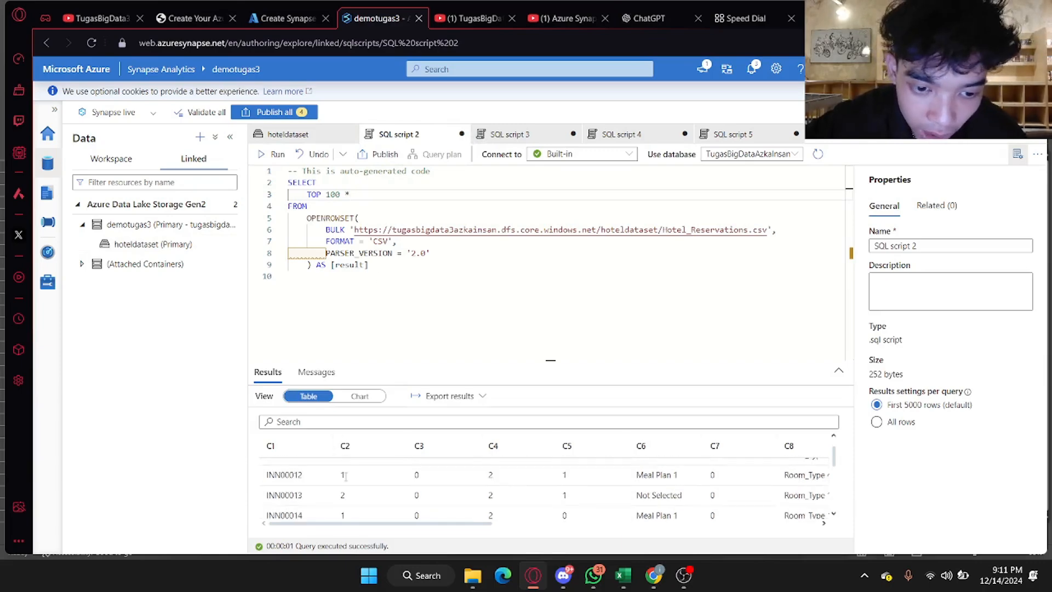
scroll(344, 474, up, 15)
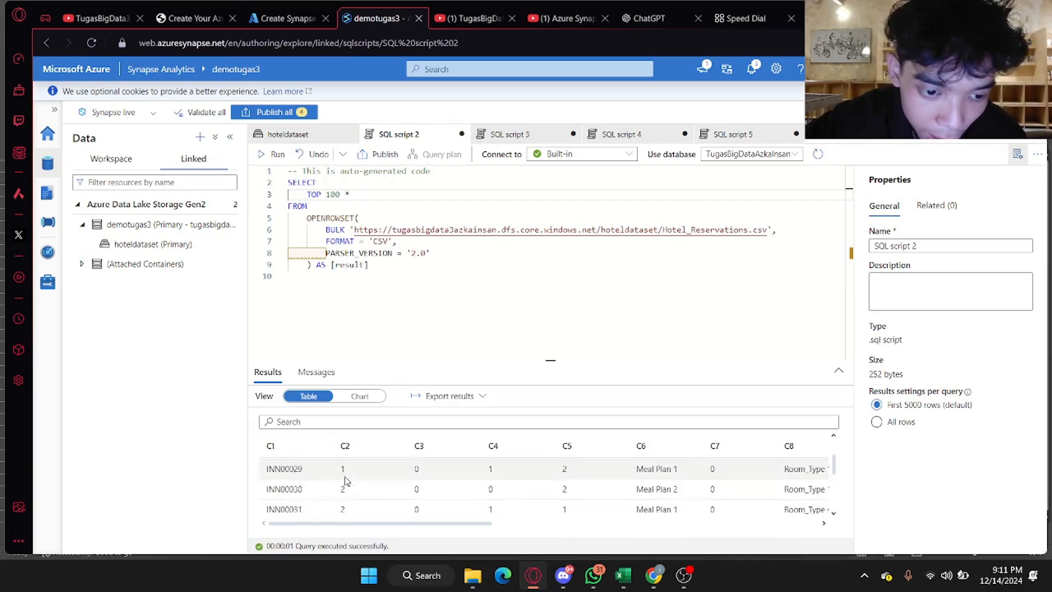
scroll(345, 477, down, 11)
scroll(346, 479, down, 5)
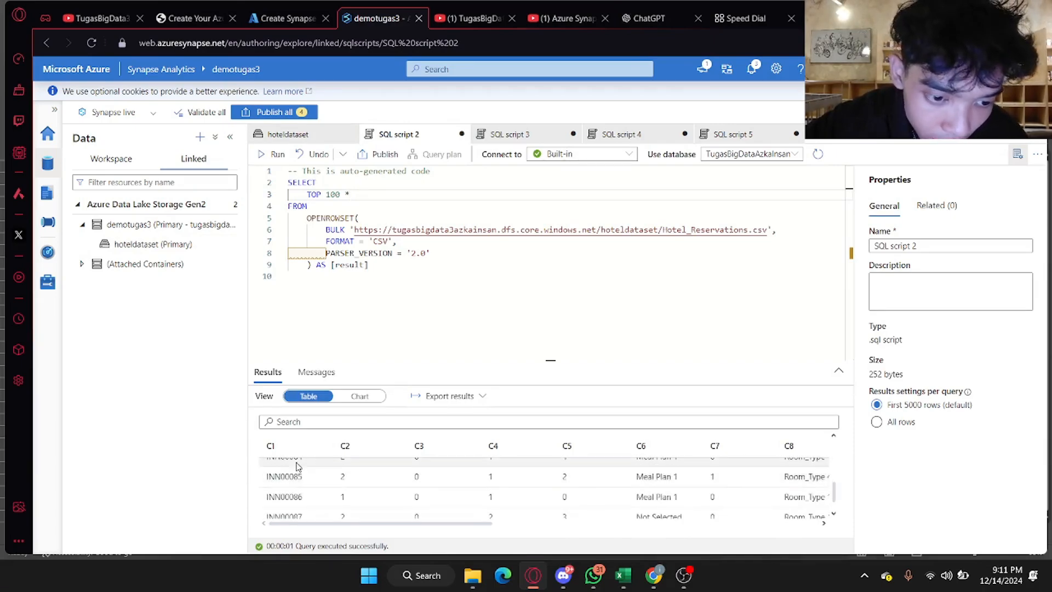
- Open SQL script 3 and examine its SELECT * query on Hotel_Reservations.csv and the result rows through to the last one
click(510, 134)
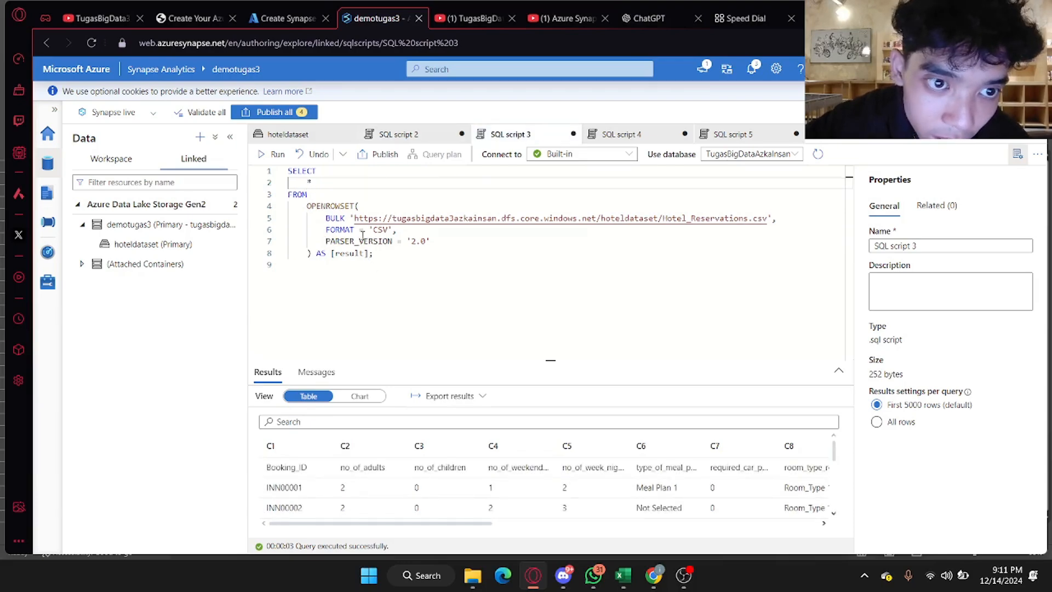
click(333, 188)
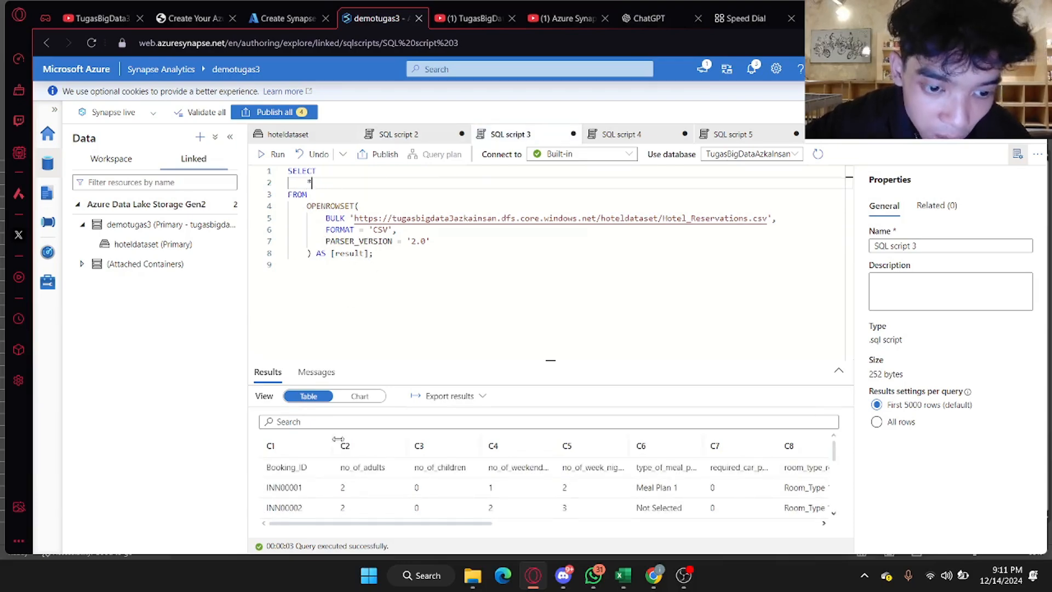
scroll(349, 487, down, 8)
drag(835, 452, 834, 420)
scroll(735, 496, up, 5)
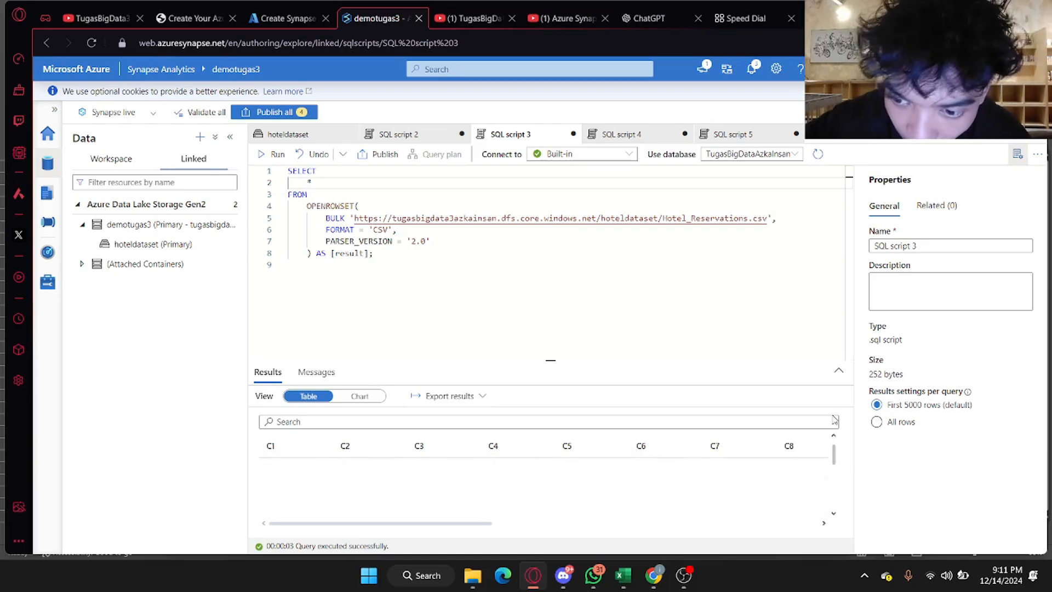
drag(836, 460, 834, 510)
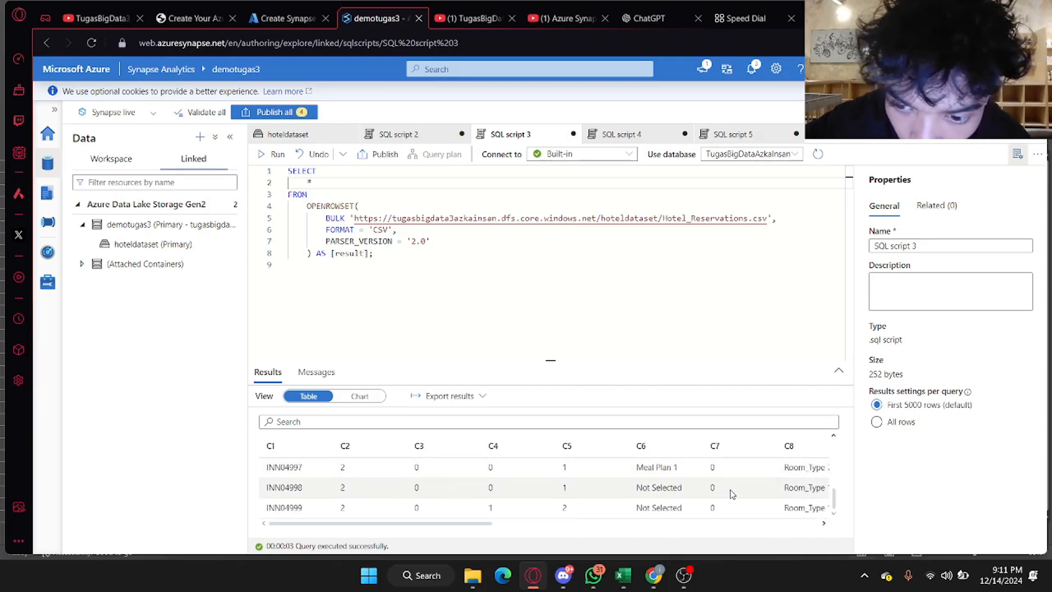
scroll(721, 498, up, 5)
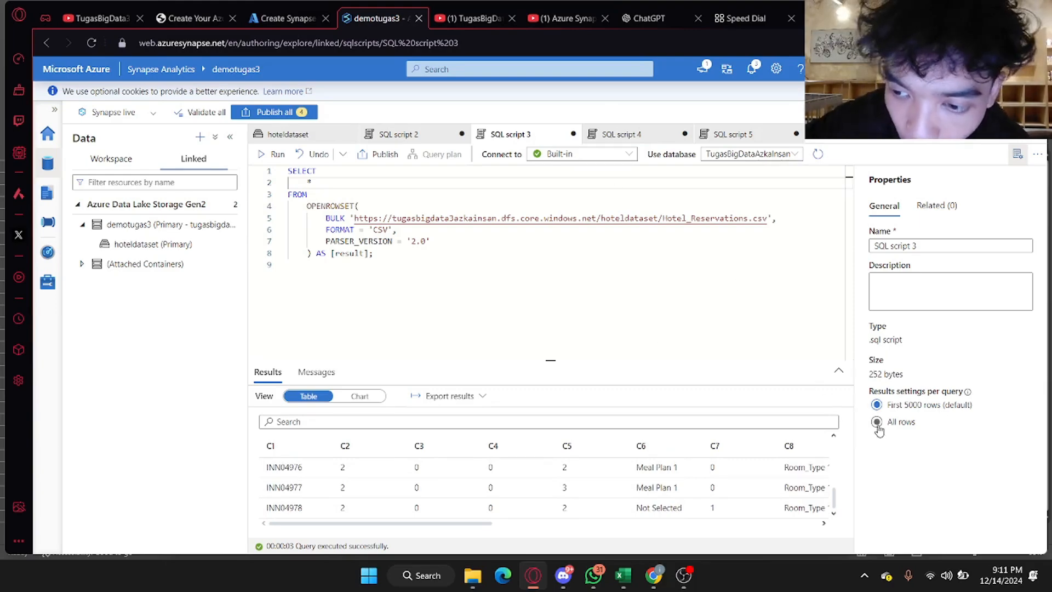
- Open SQL script 4 and examine its query, from the OPENROWSET source and typed column list to the booking_status = 'Not_Canceled' filter
click(592, 137)
scroll(459, 254, up, 5)
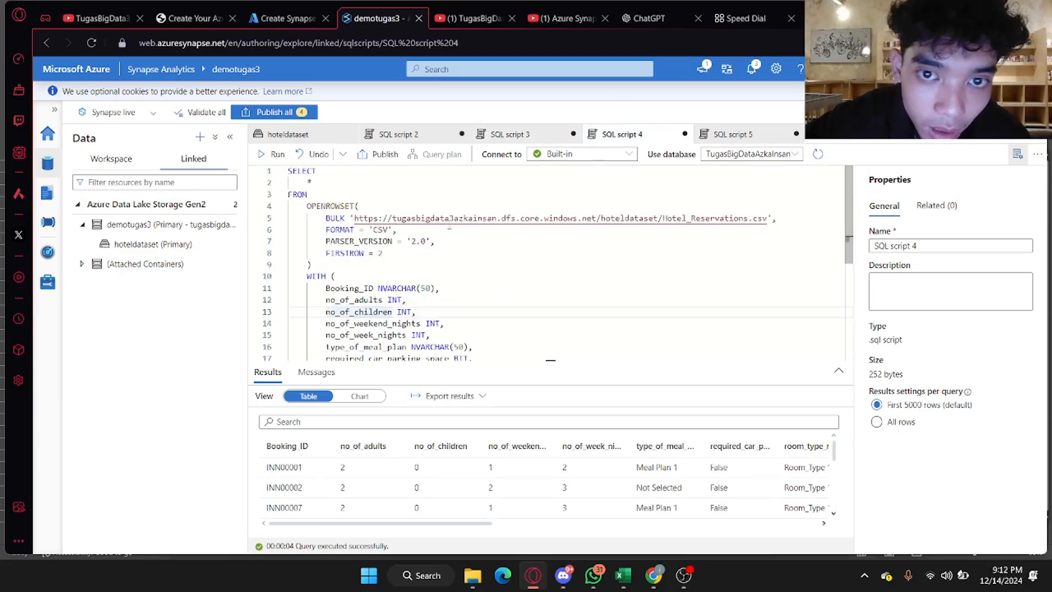
scroll(524, 251, down, 3)
scroll(525, 251, up, 3)
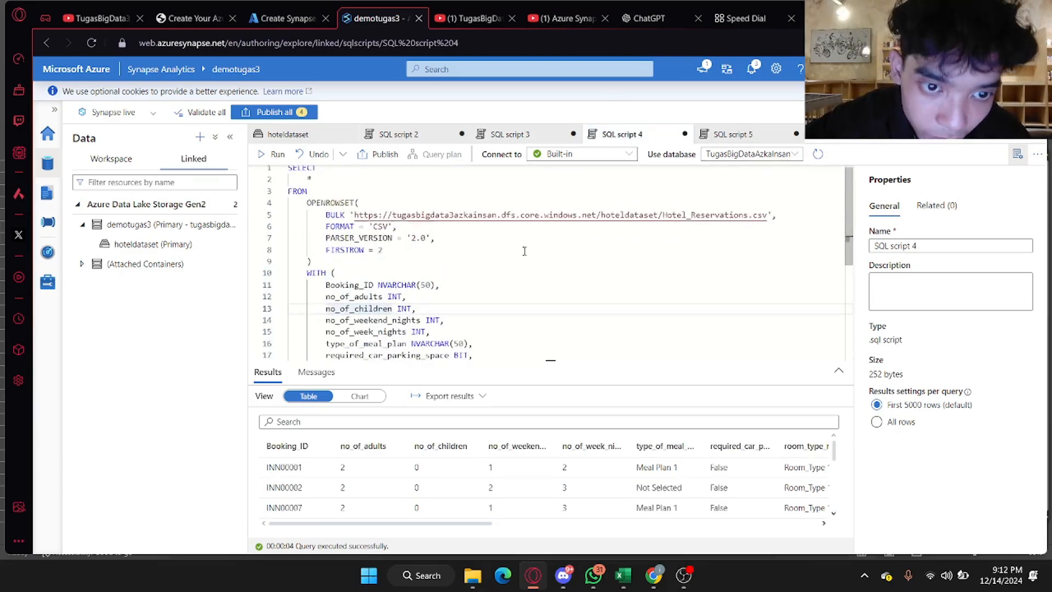
scroll(524, 251, down, 5)
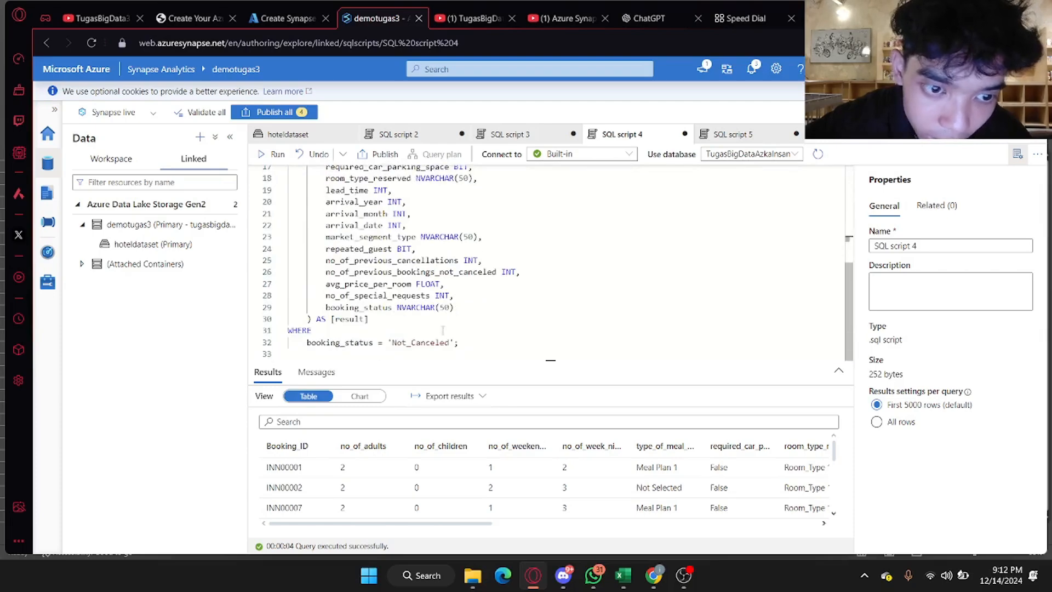
scroll(443, 330, up, 5)
scroll(466, 274, down, 4)
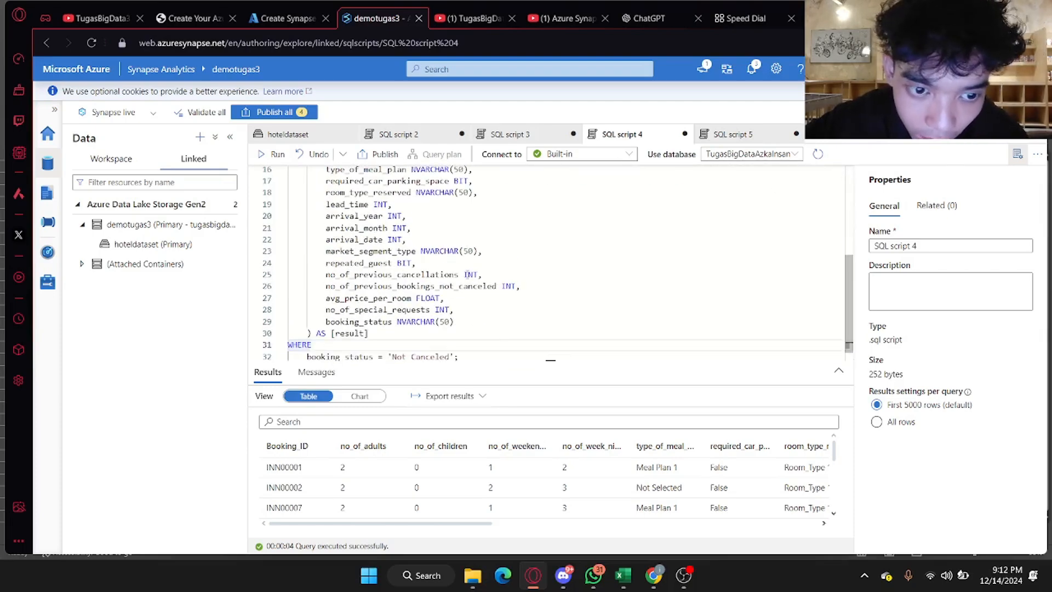
scroll(467, 274, down, 1)
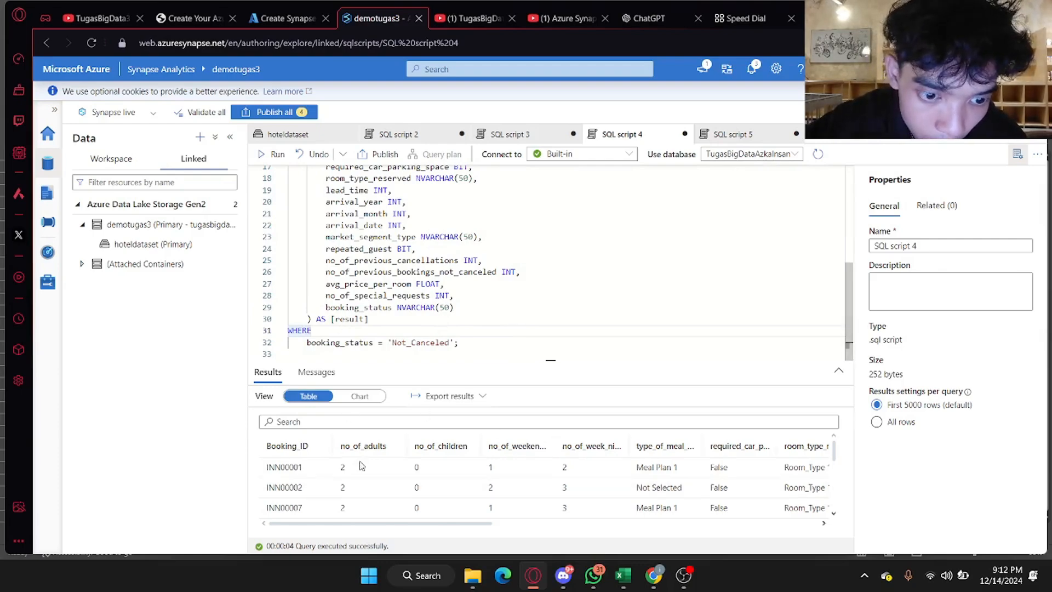
- Examine the booking_status column and the other columns in SQL script 4's result rows against the query's filter
scroll(356, 482, right, 10)
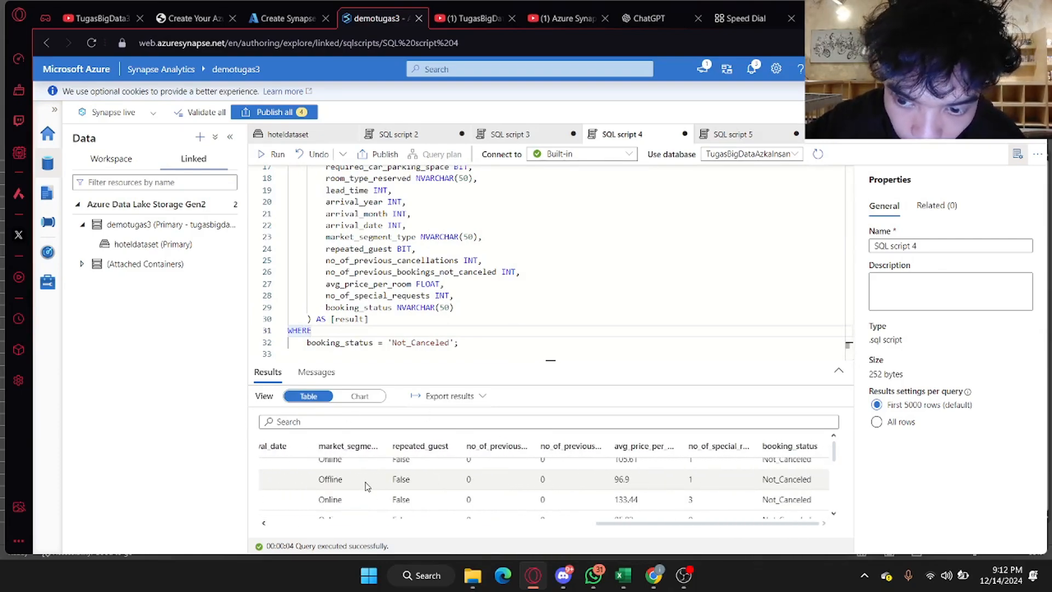
scroll(367, 486, up, 2)
scroll(396, 333, up, 2)
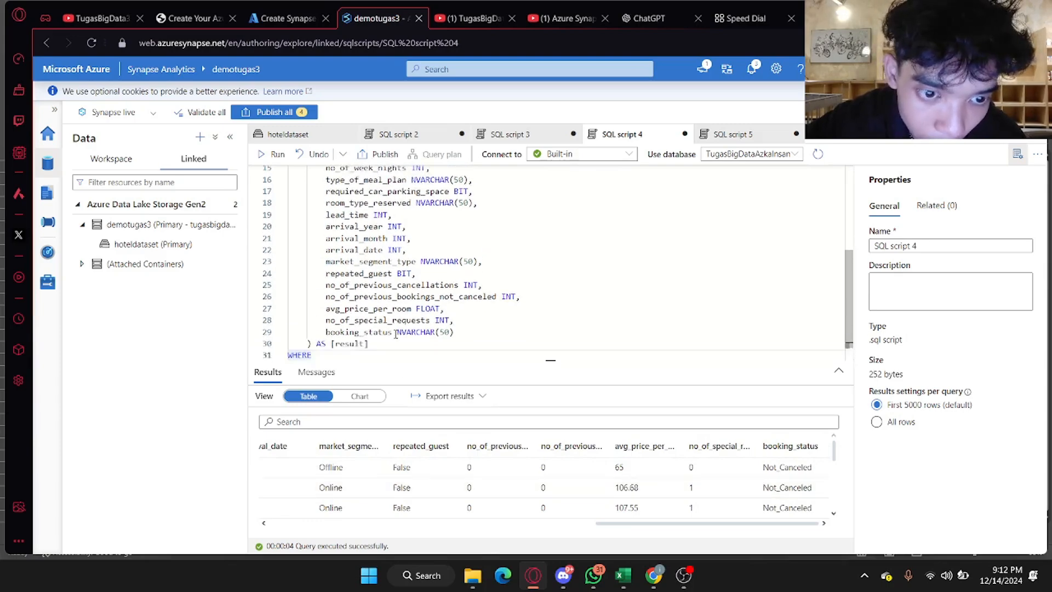
scroll(395, 334, down, 2)
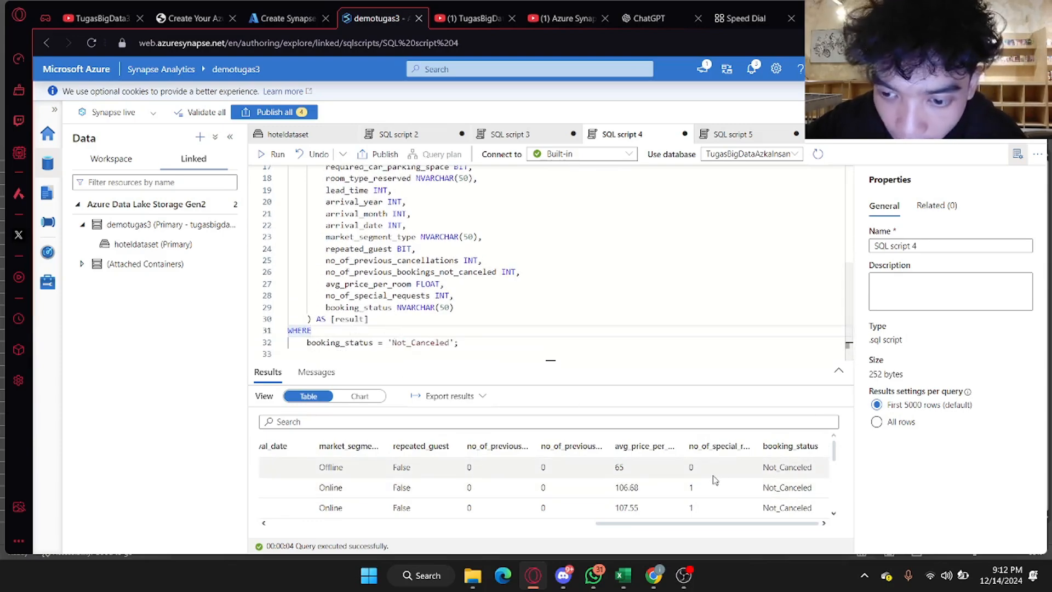
scroll(782, 487, down, 3)
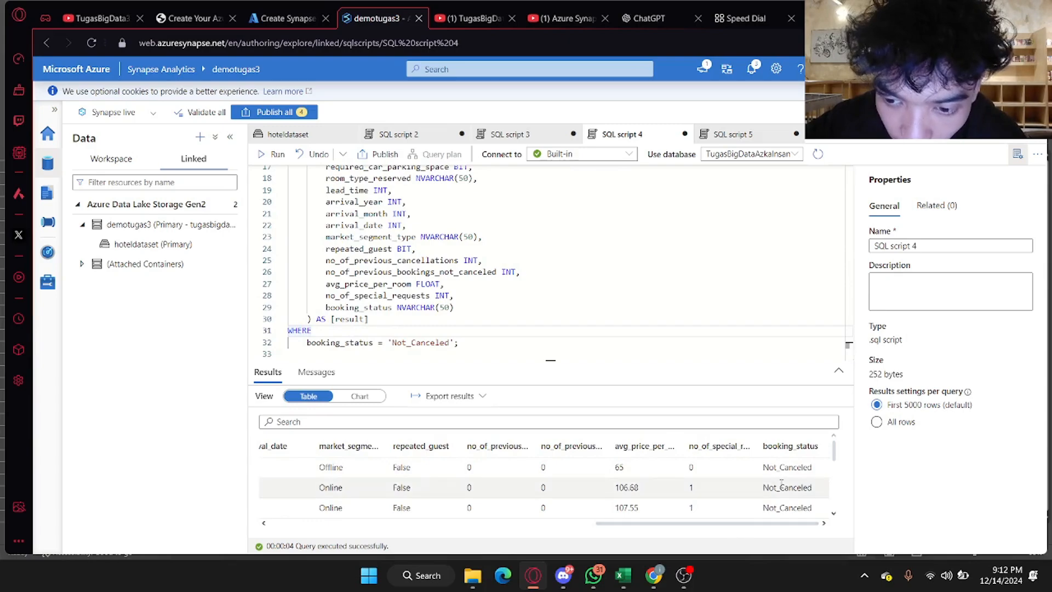
scroll(782, 487, down, 1)
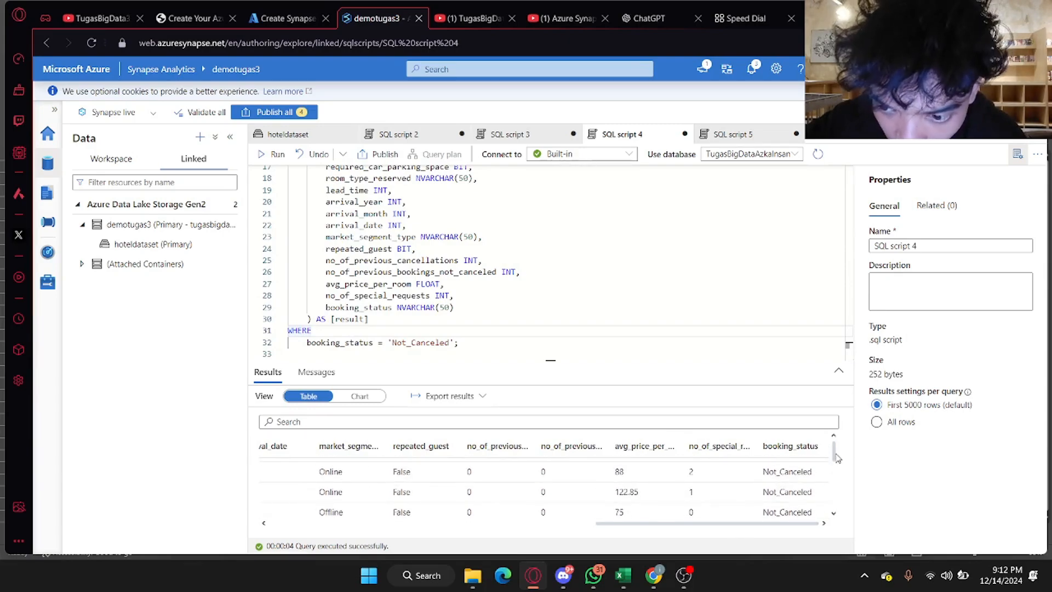
drag(835, 455, 836, 474)
scroll(810, 490, down, 3)
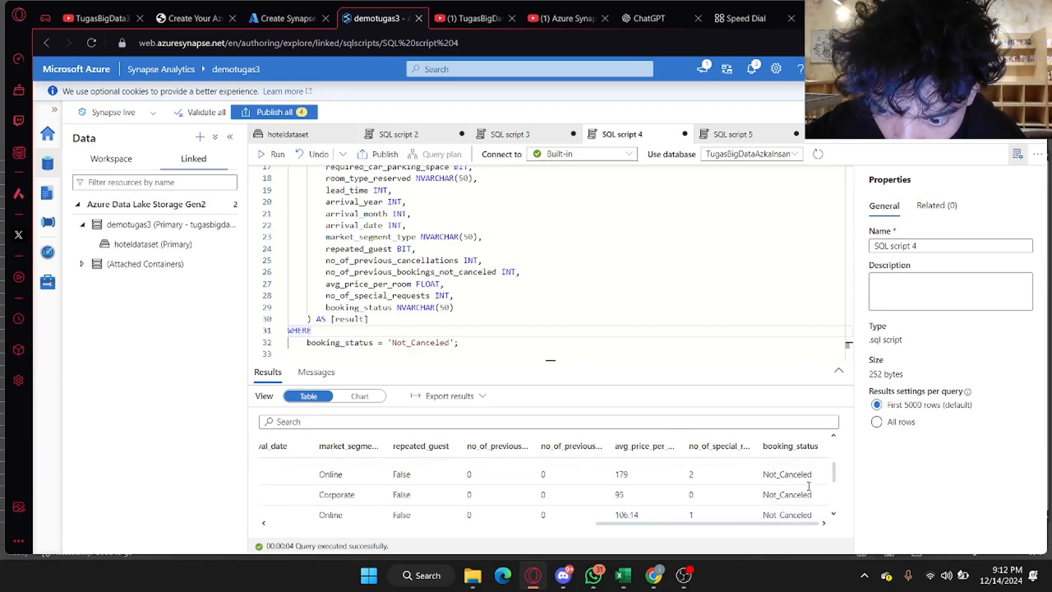
scroll(488, 493, left, 10)
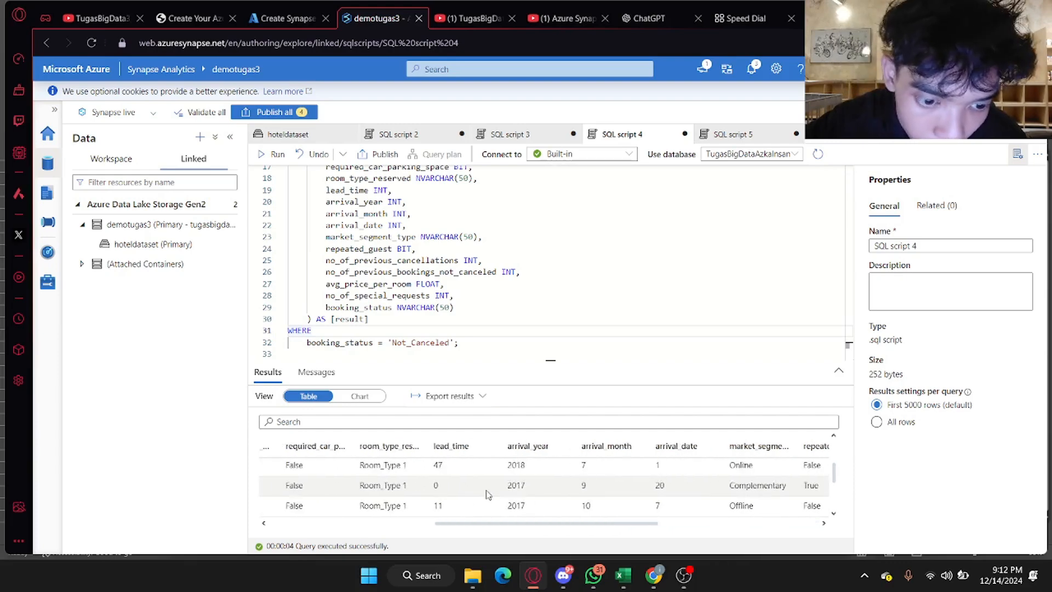
- Open SQL script 5 and examine its average-price query for Room_Type 1, including the column list, WHERE conditions and GROUP BY clause
click(733, 134)
scroll(487, 240, down, 6)
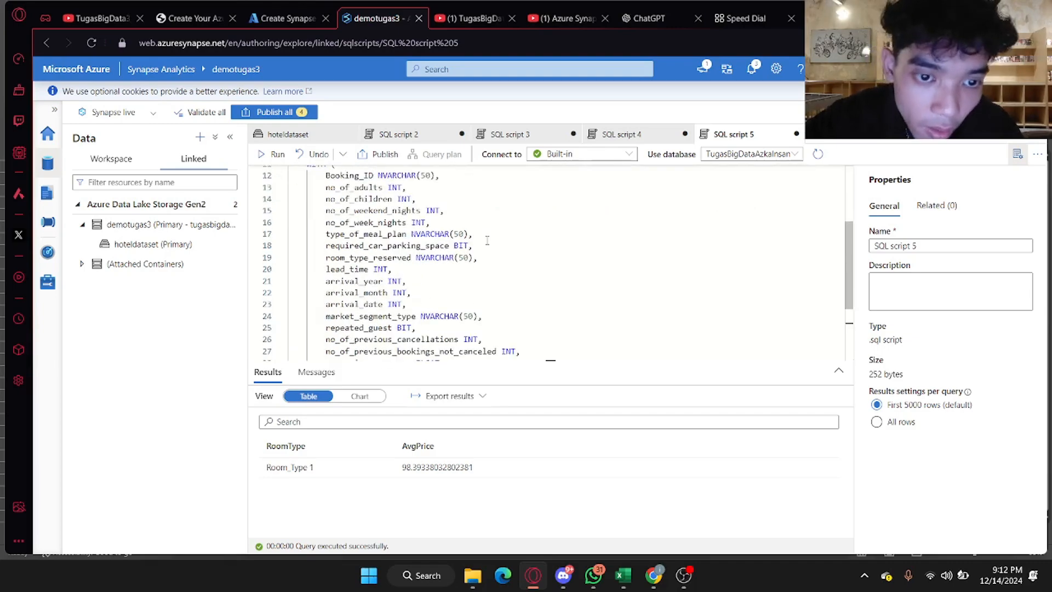
scroll(487, 240, up, 1)
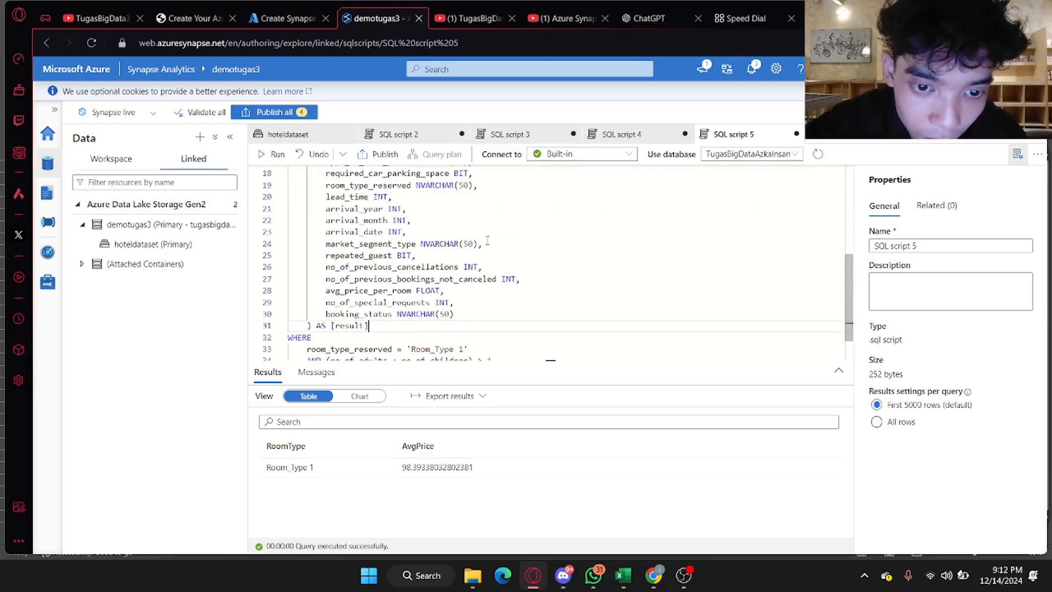
scroll(487, 241, down, 1)
scroll(487, 241, up, 1)
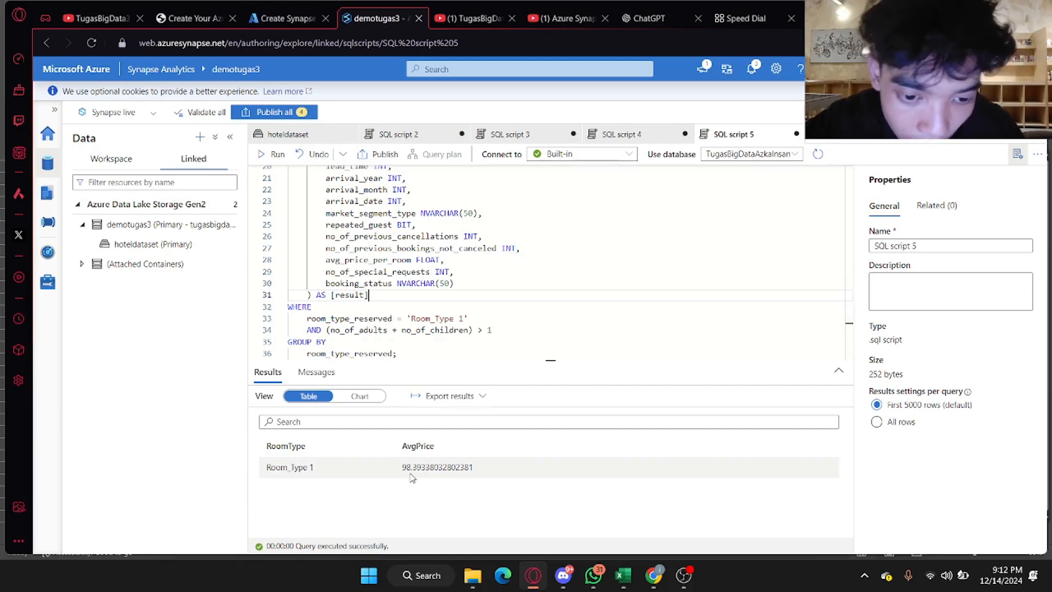
- Change the guest-count condition in SQL script 5 to (no_of_adults + no_of_children) > 2 and run the query
click(493, 330)
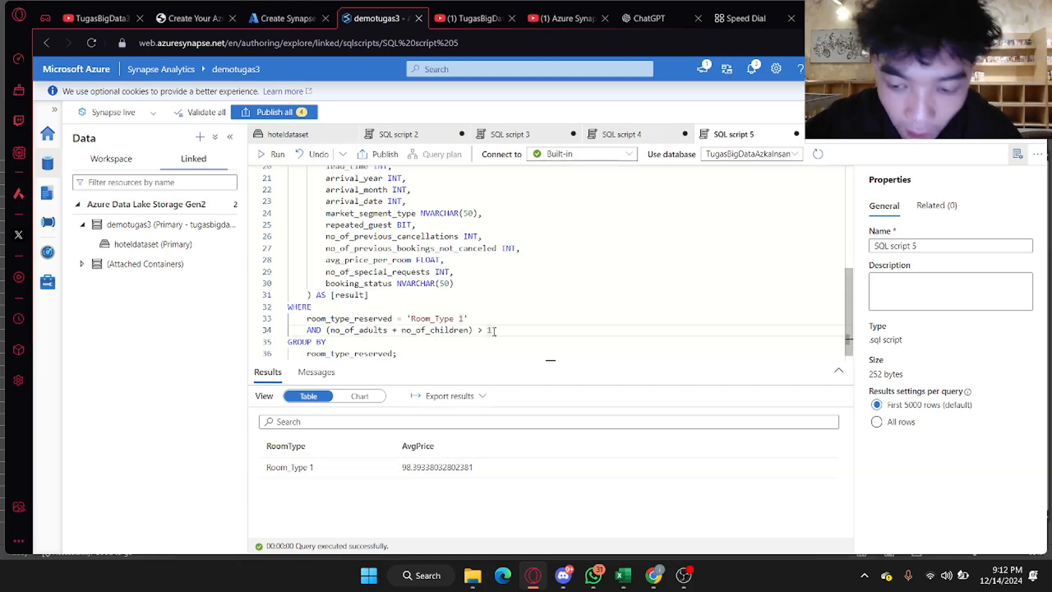
key(BackSpace)
text(2)
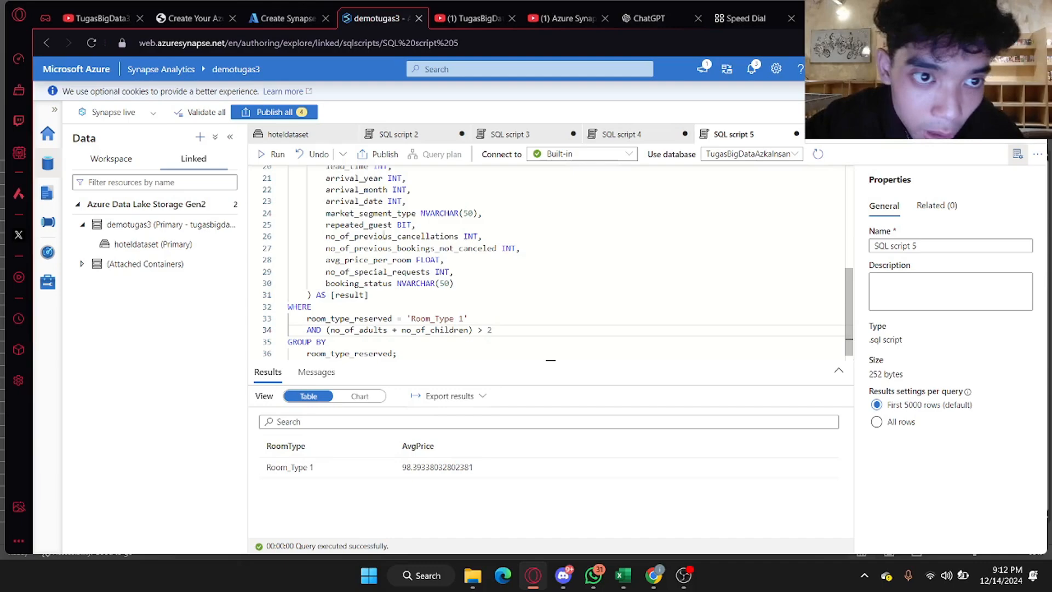
click(273, 154)
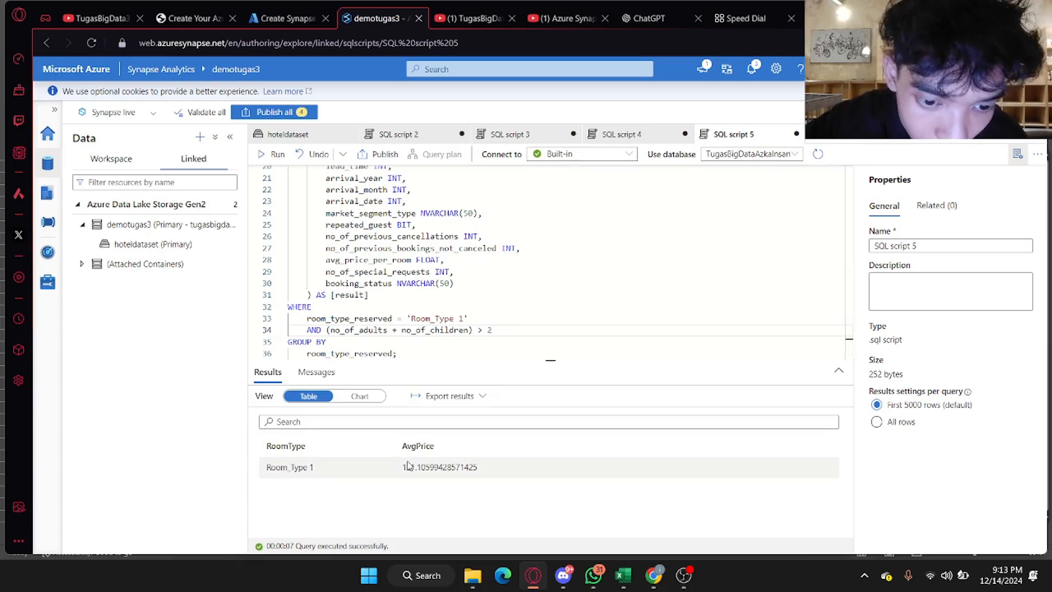
- Examine SQL script 5's guest-count condition and AvgPrice result, and review the full query with its OPENROWSET block
drag(327, 330, 483, 330)
click(472, 330)
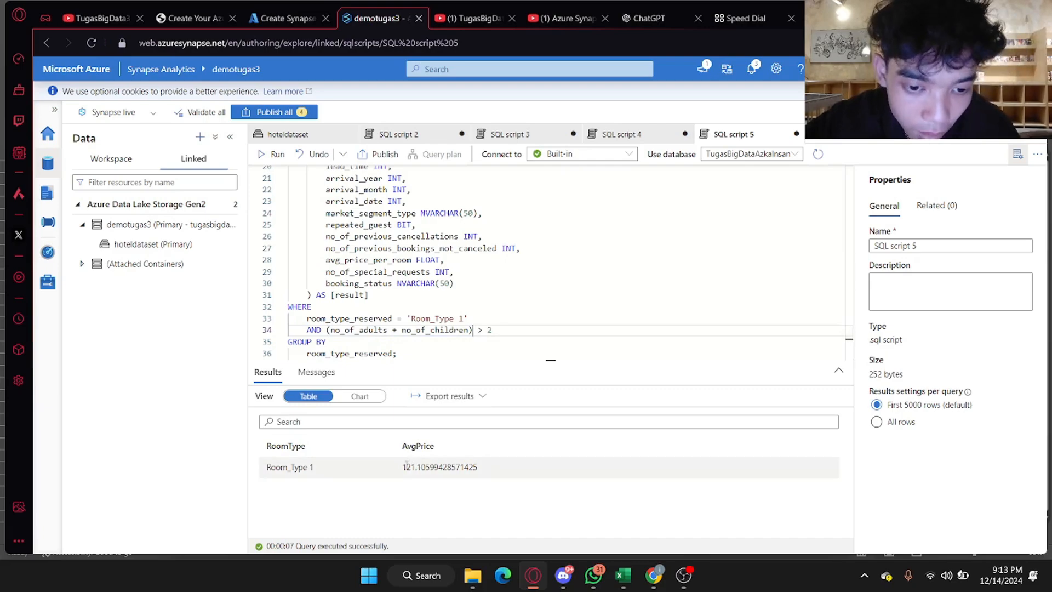
double_click(468, 465)
click(470, 464)
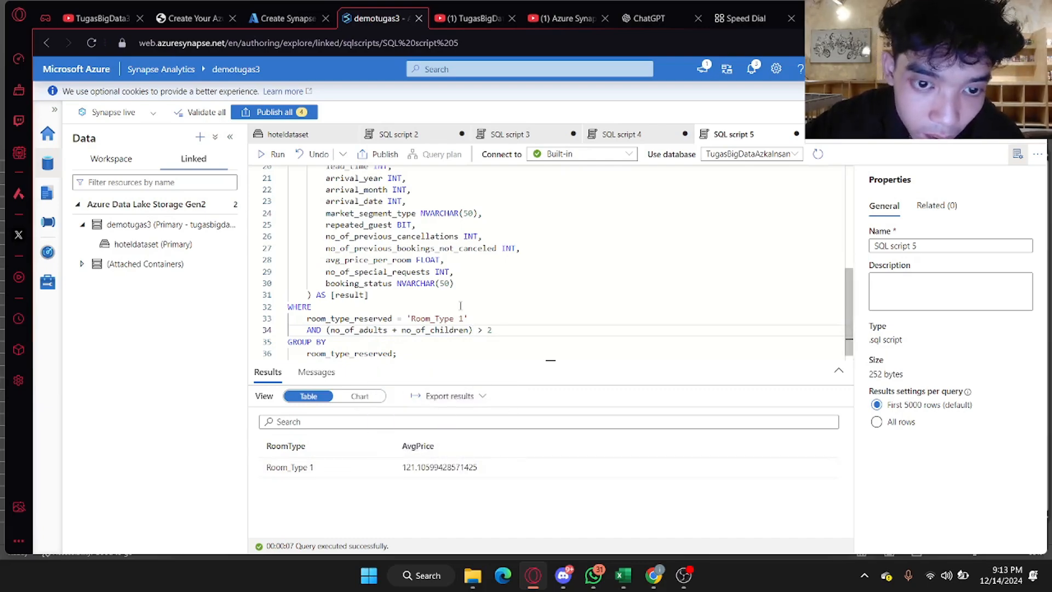
scroll(460, 306, up, 4)
scroll(460, 306, down, 4)
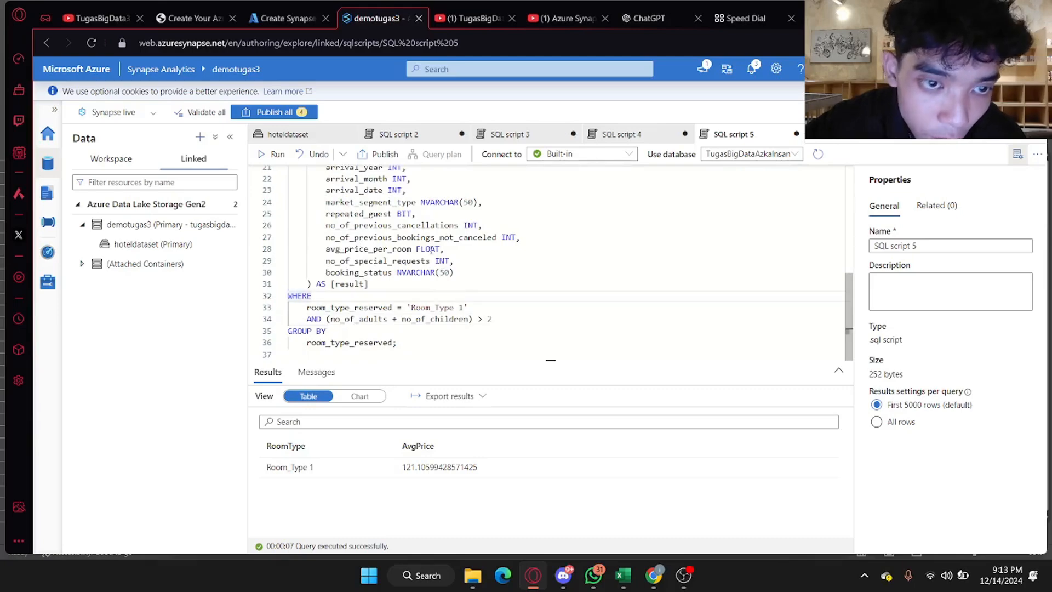
scroll(438, 289, up, 4)
click(425, 265)
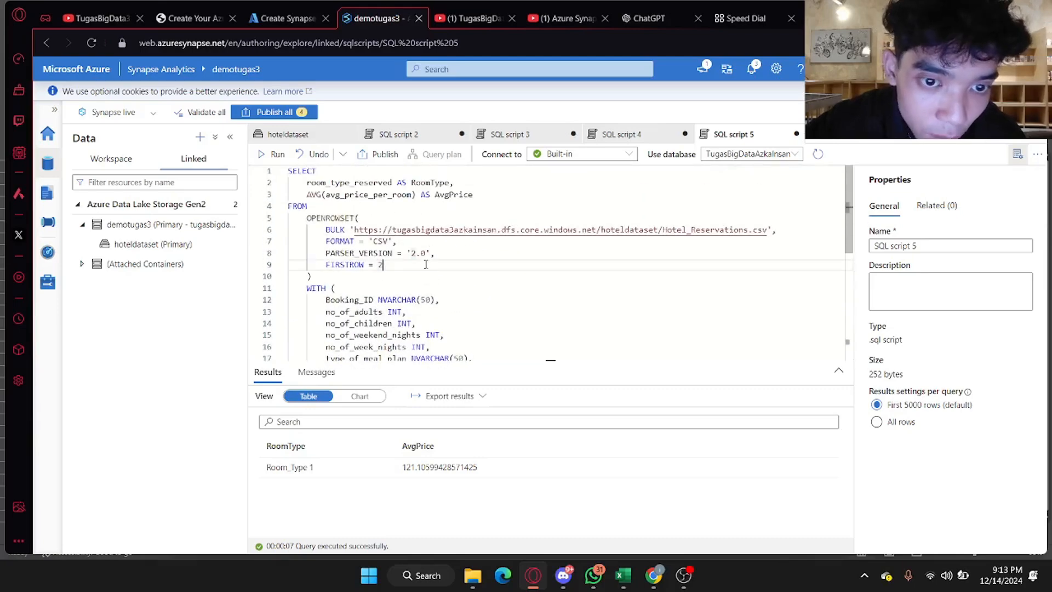
click(419, 278)
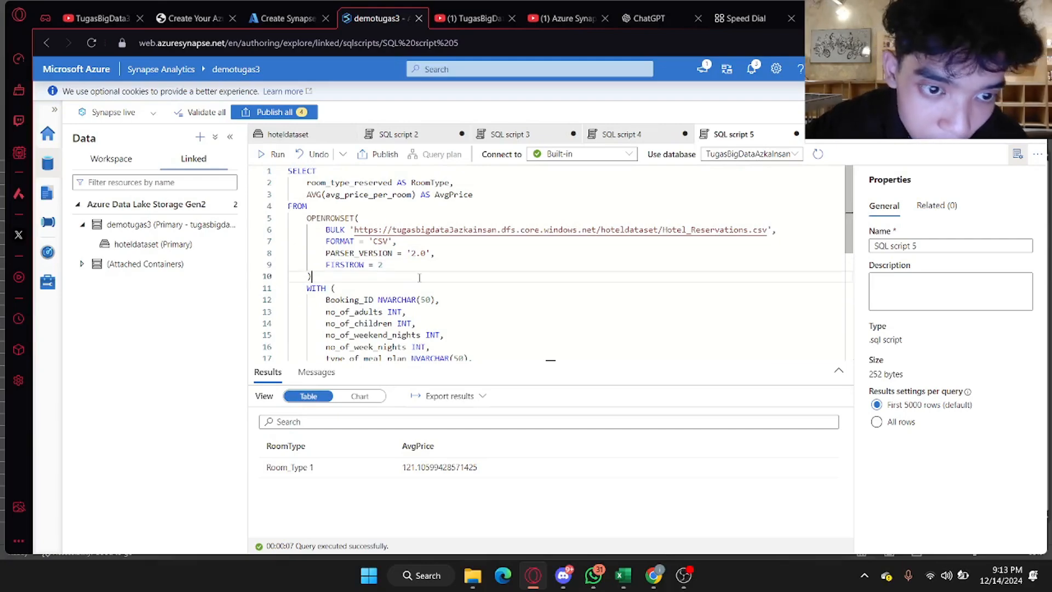
drag(419, 278, 308, 215)
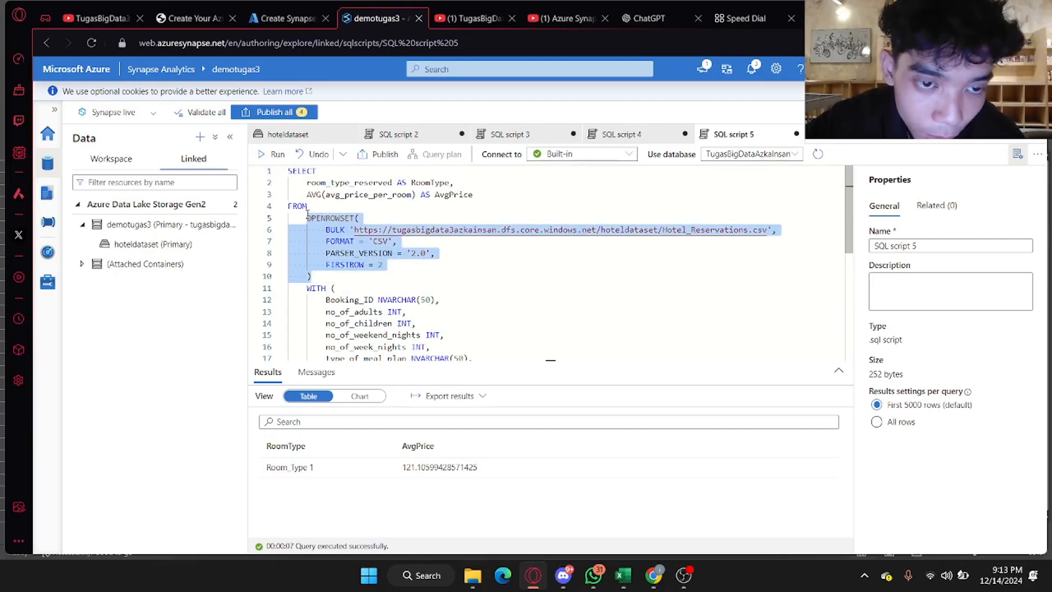
click(405, 265)
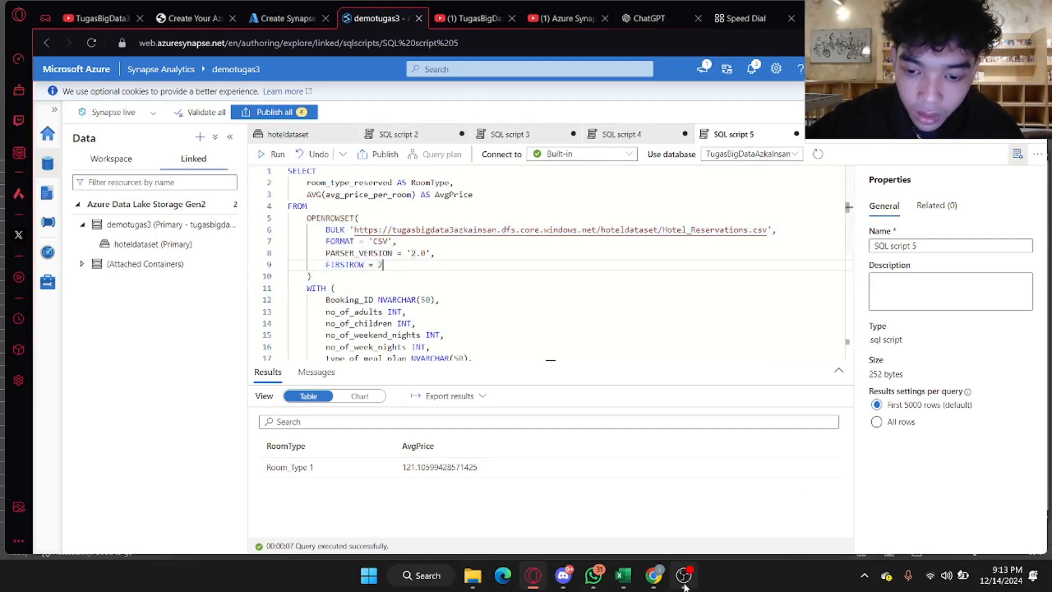